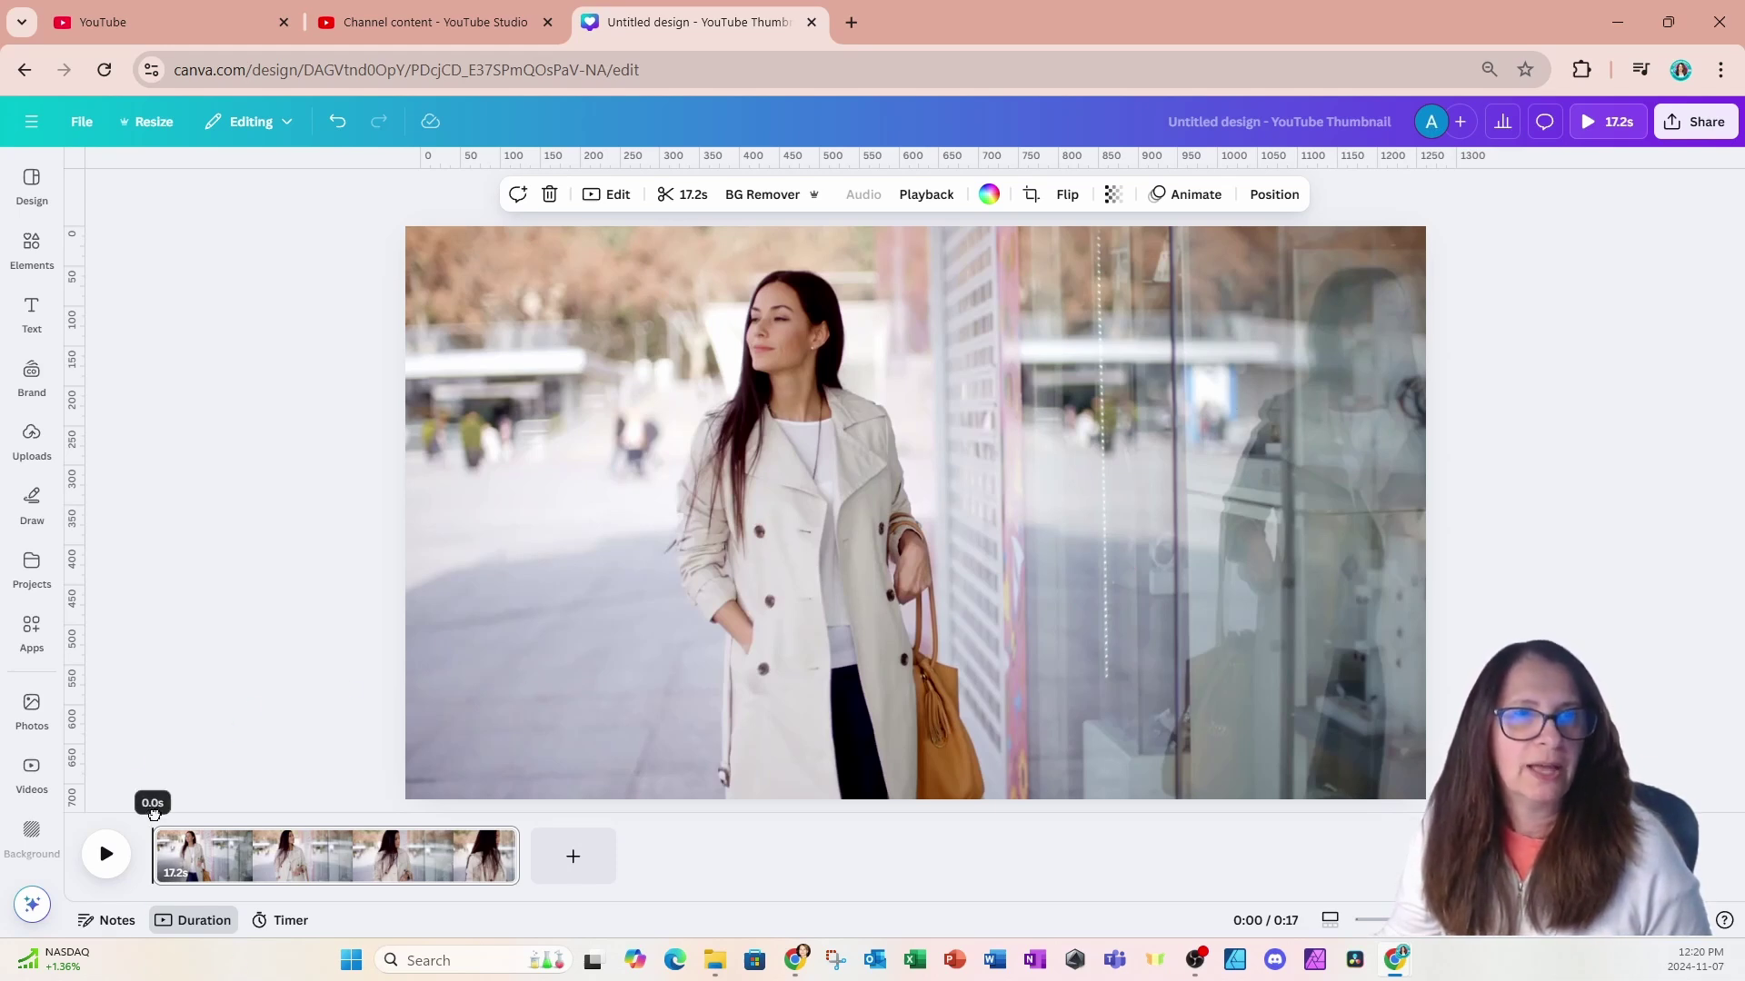
# - Preview the street clip by scrubbing toward its end and back to the opening frame
pyautogui.moveTo(153, 812); pyautogui.dragTo(475, 832)
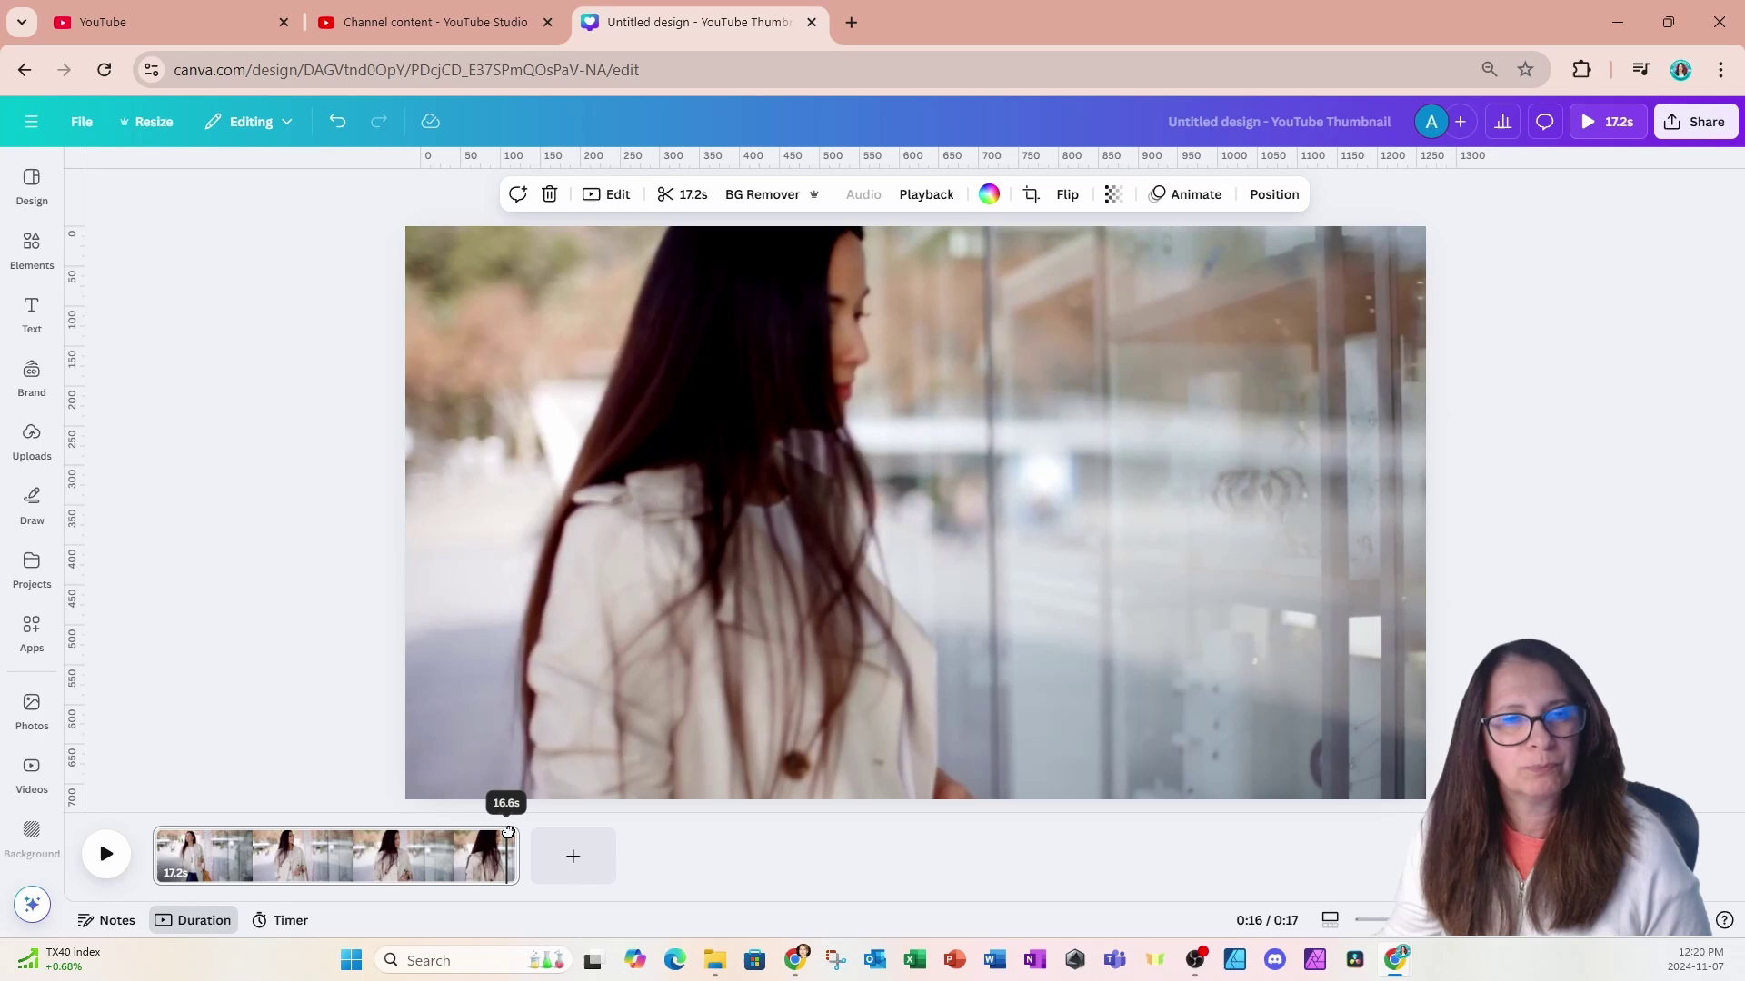
pyautogui.moveTo(474, 832); pyautogui.dragTo(158, 833)
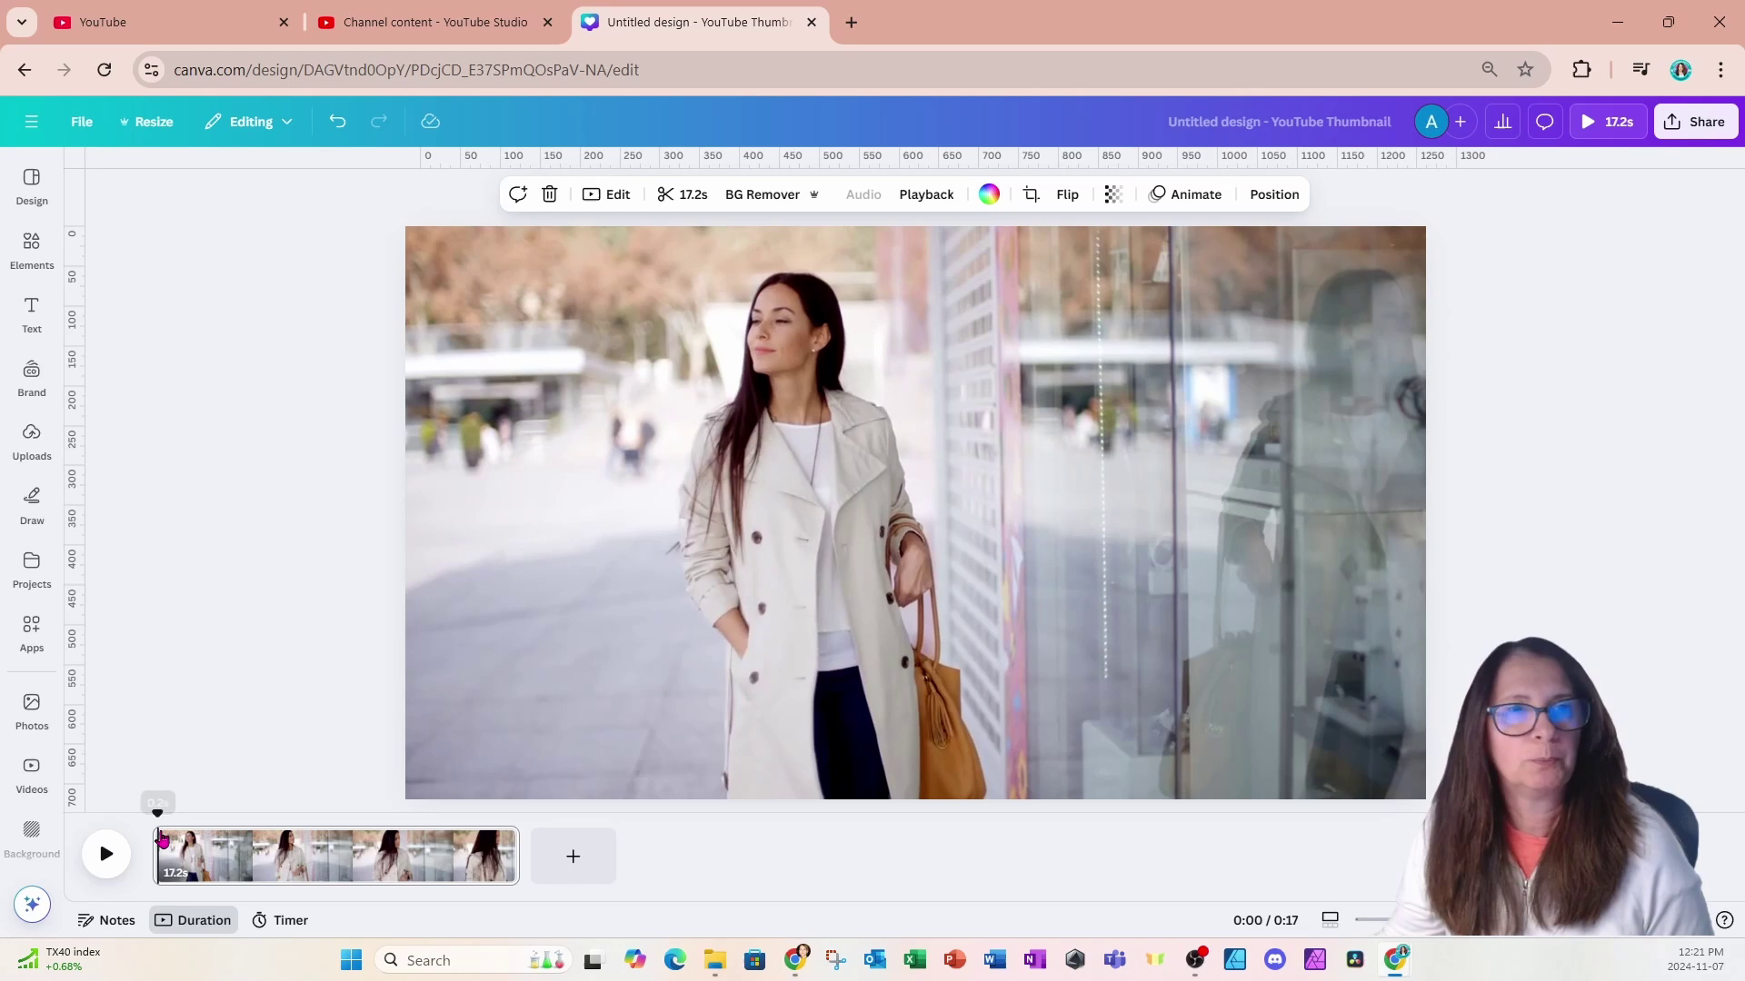
# - Search the Elements library for 'blur' and filter the results to Graphics
pyautogui.click(16, 244)
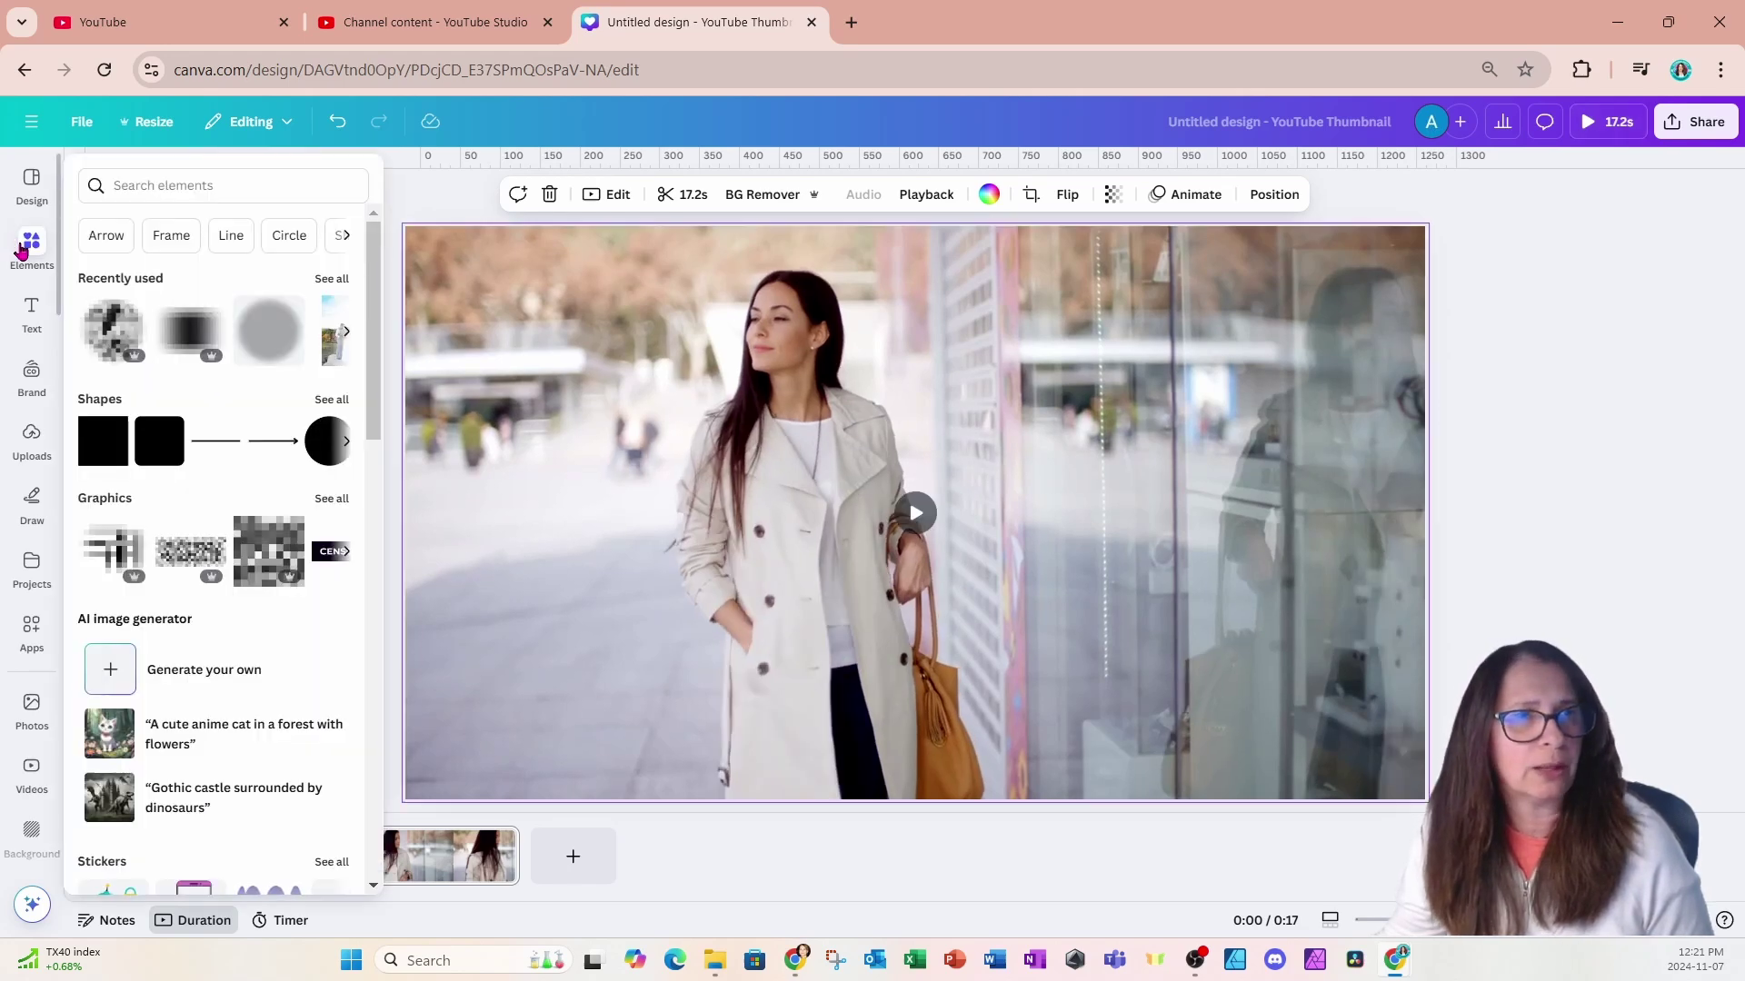
pyautogui.click(144, 179)
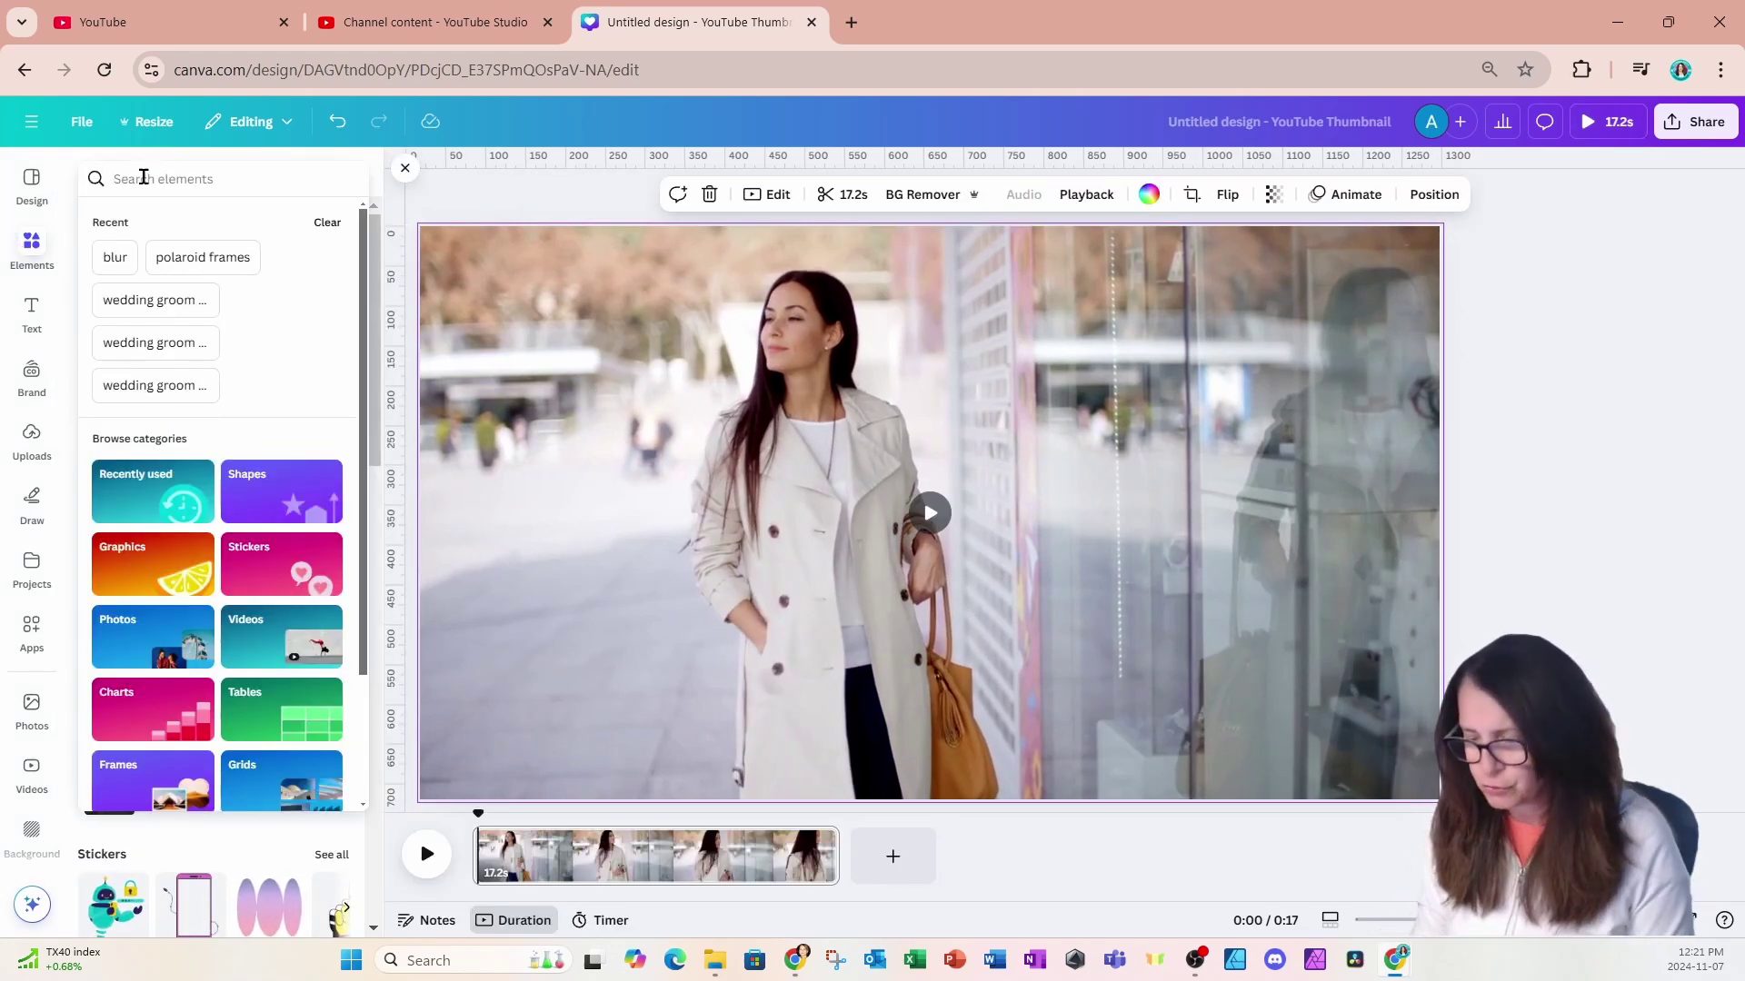
pyautogui.write('blur')
pyautogui.press('Return')
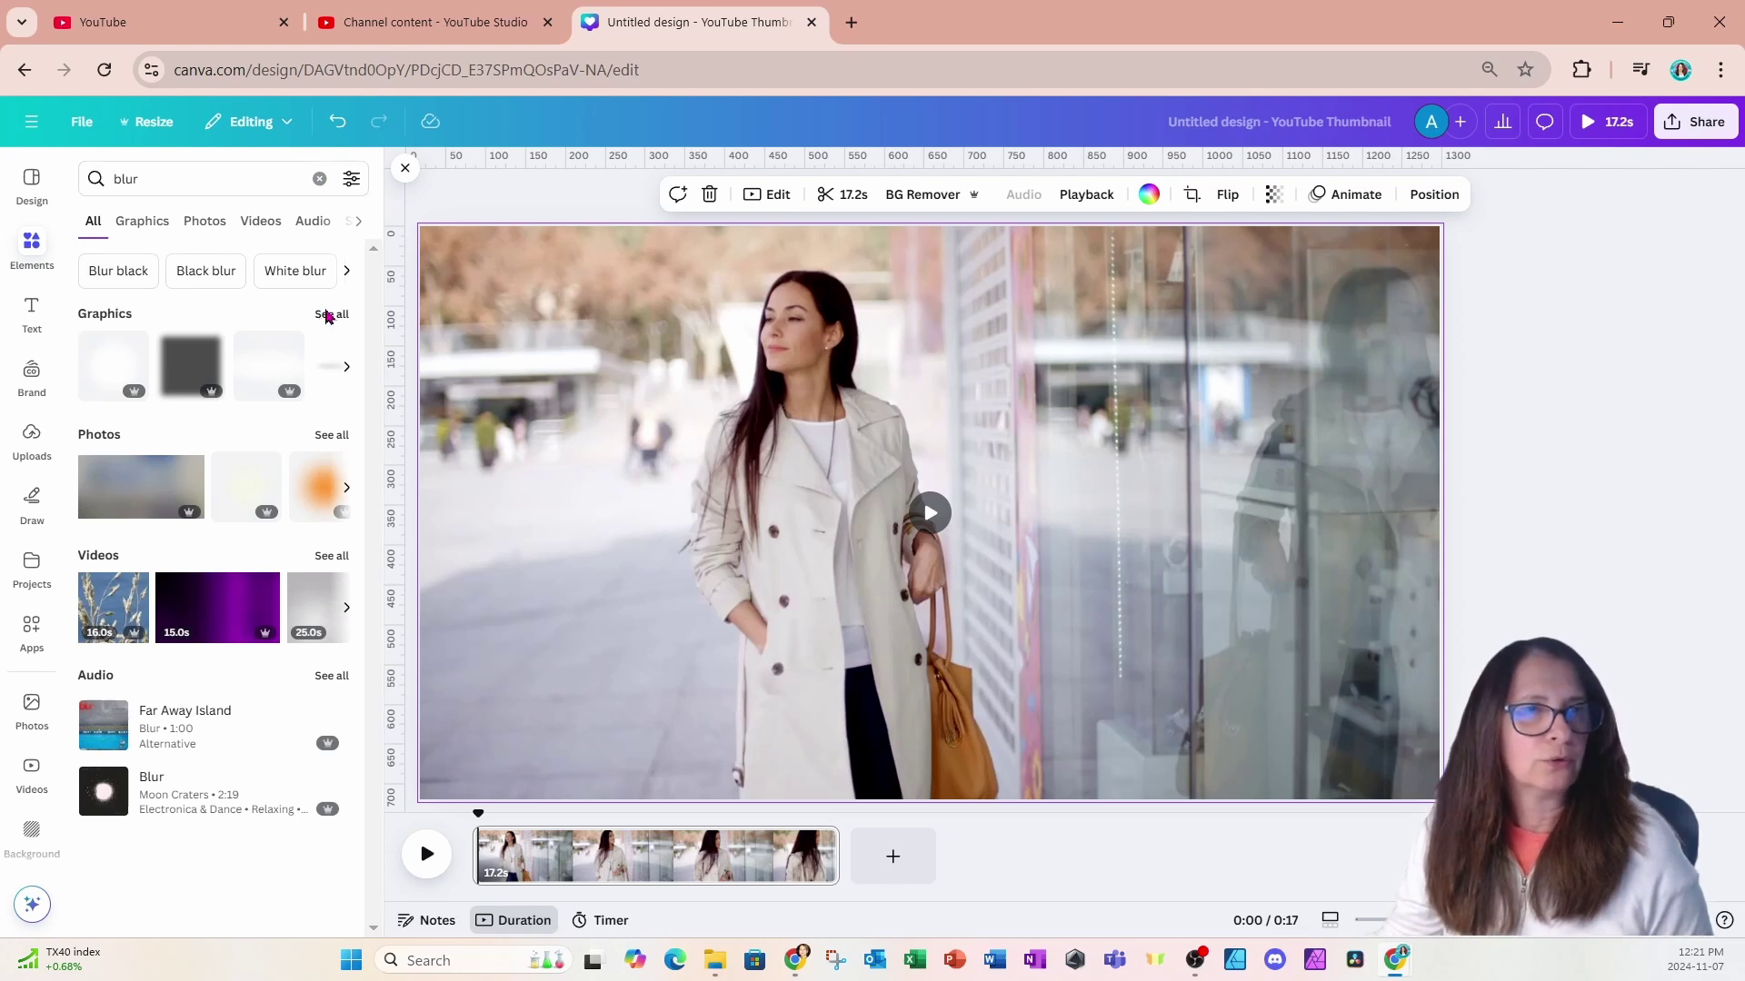
pyautogui.click(329, 315)
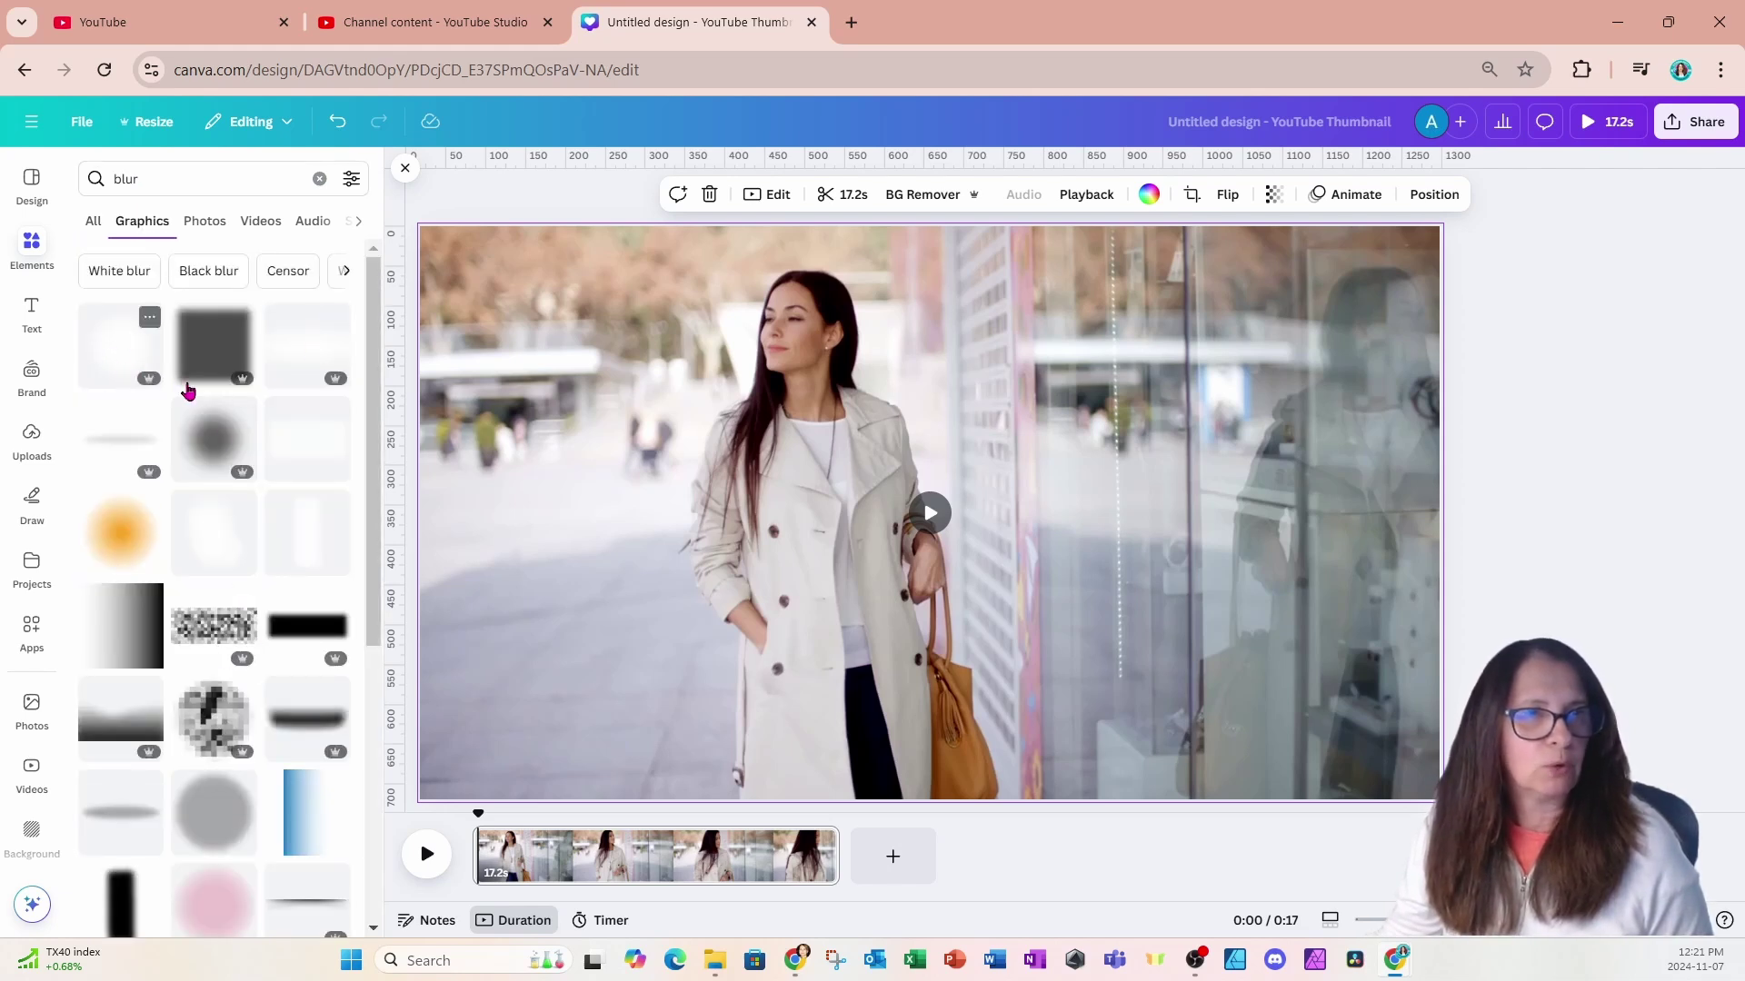
# - Add the pixelated censor graphic, shrink it over her head, and scrub to confirm coverage
pyautogui.click(211, 716)
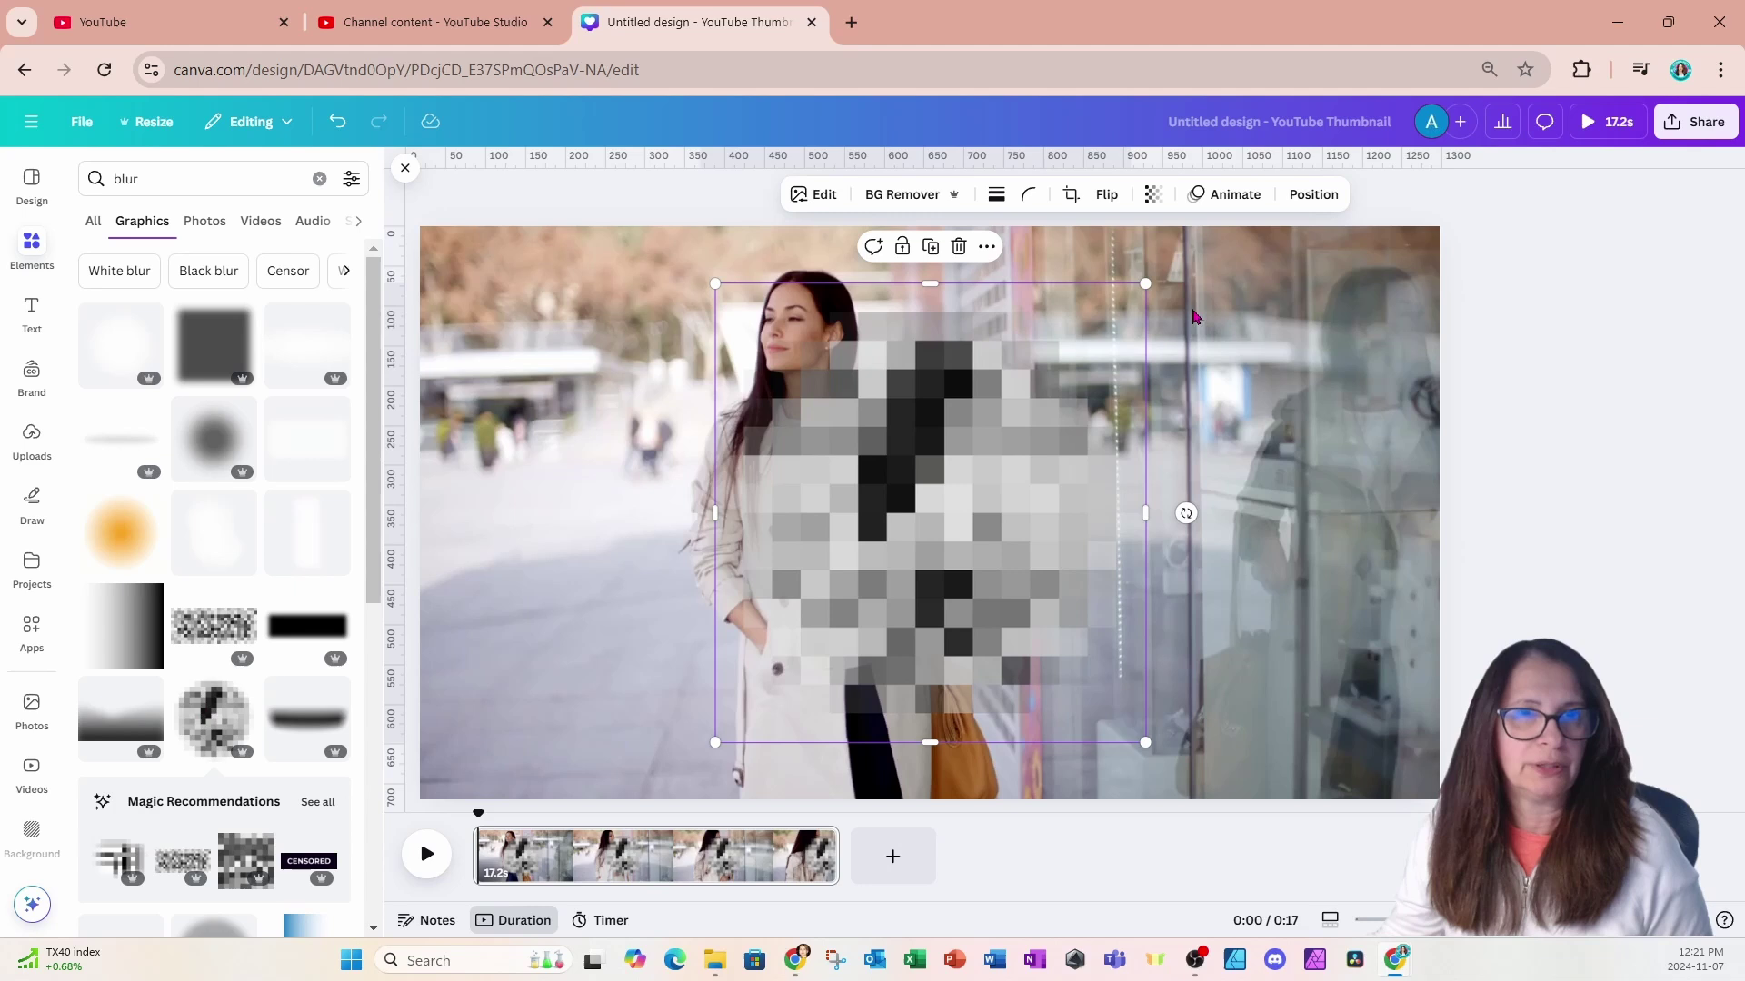
pyautogui.moveTo(1145, 285); pyautogui.dragTo(976, 466)
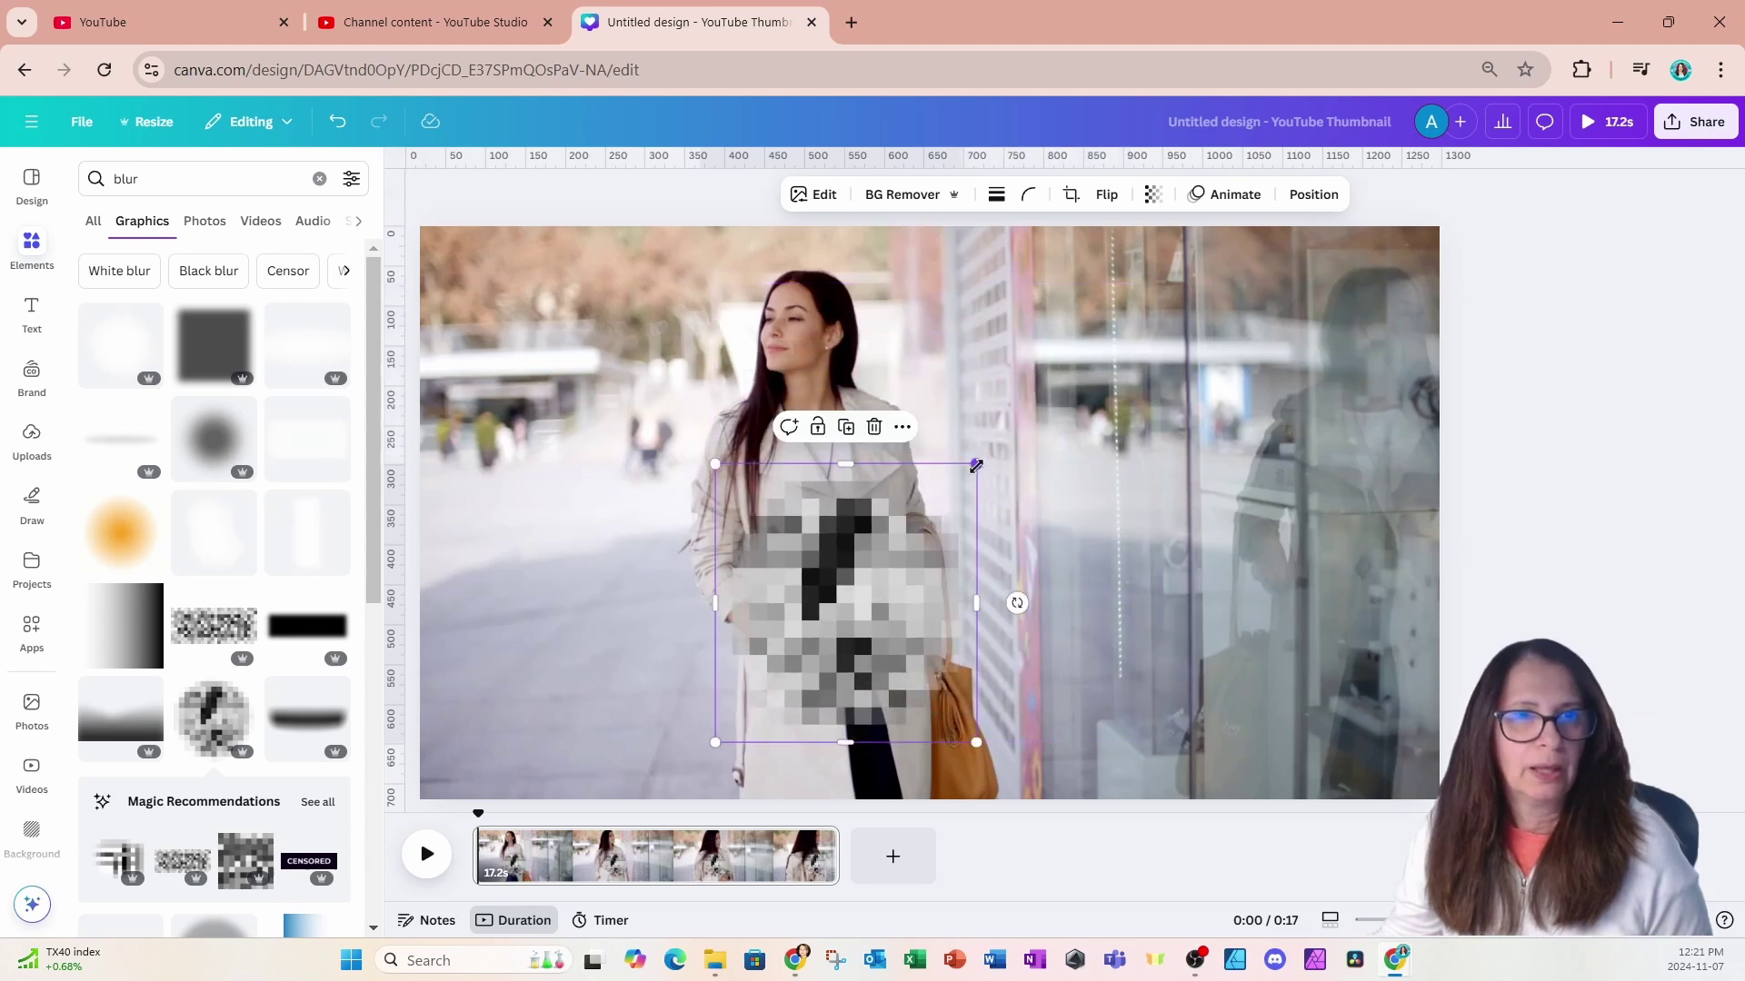
pyautogui.moveTo(857, 608); pyautogui.dragTo(836, 380)
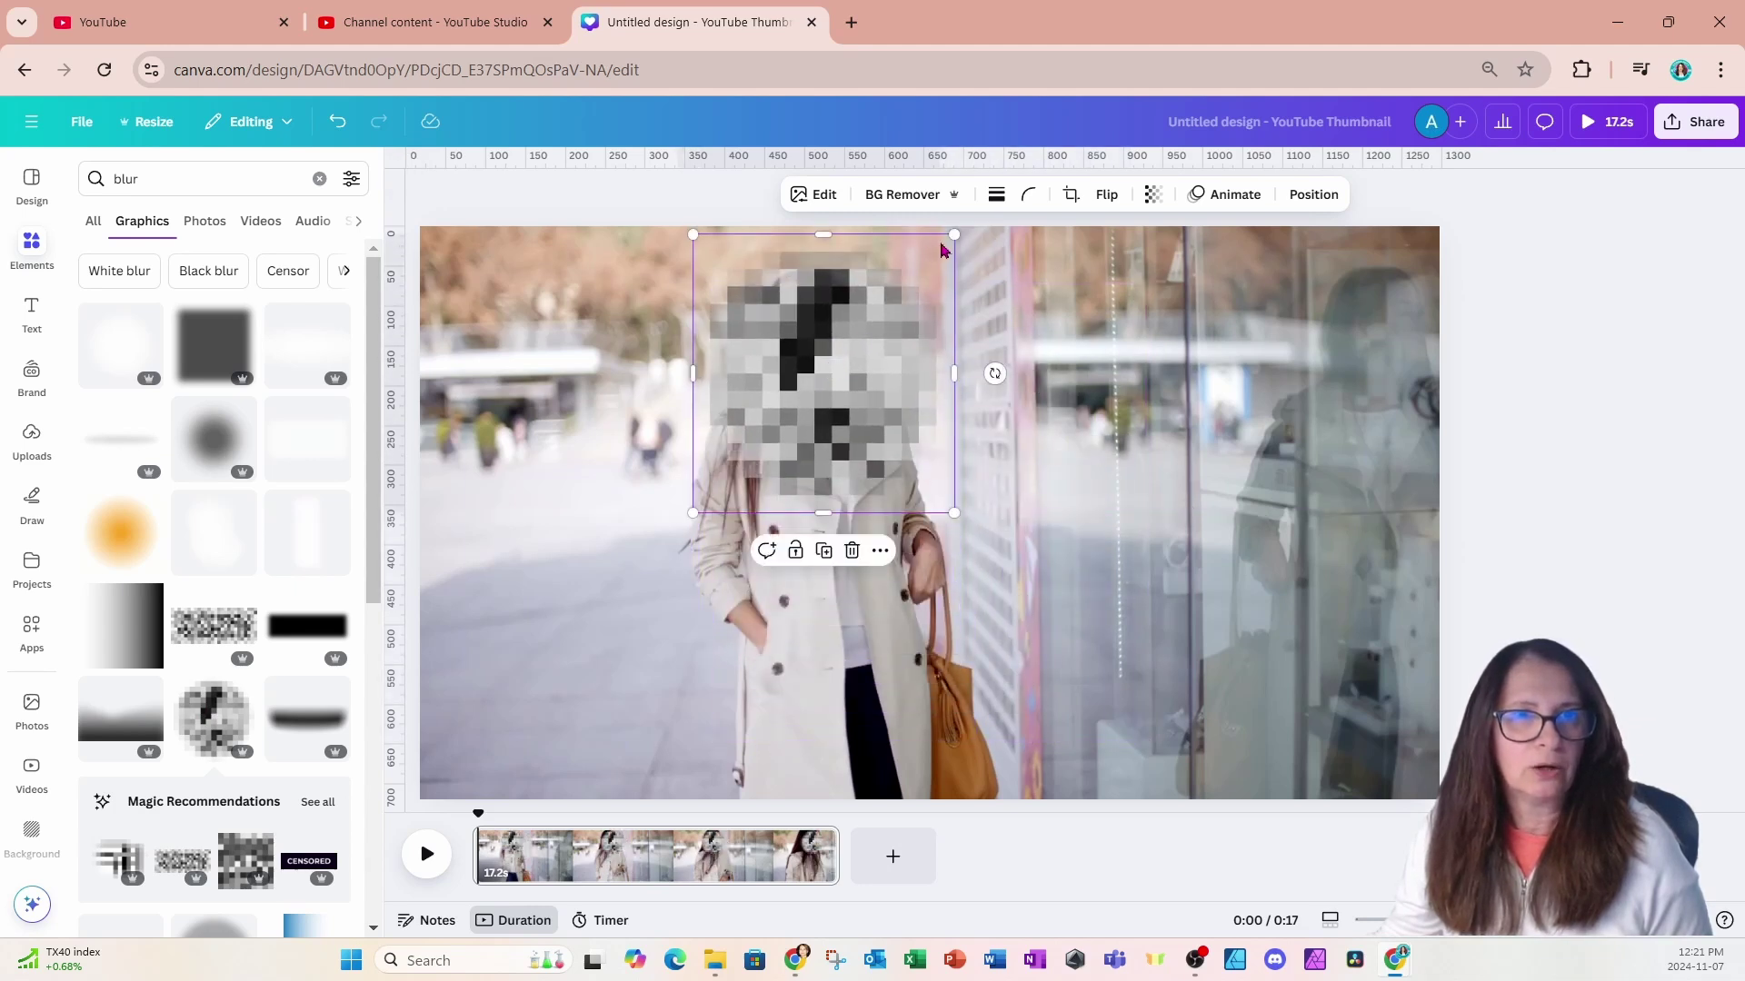
pyautogui.moveTo(949, 239); pyautogui.dragTo(930, 262)
pyautogui.moveTo(837, 364); pyautogui.dragTo(846, 315)
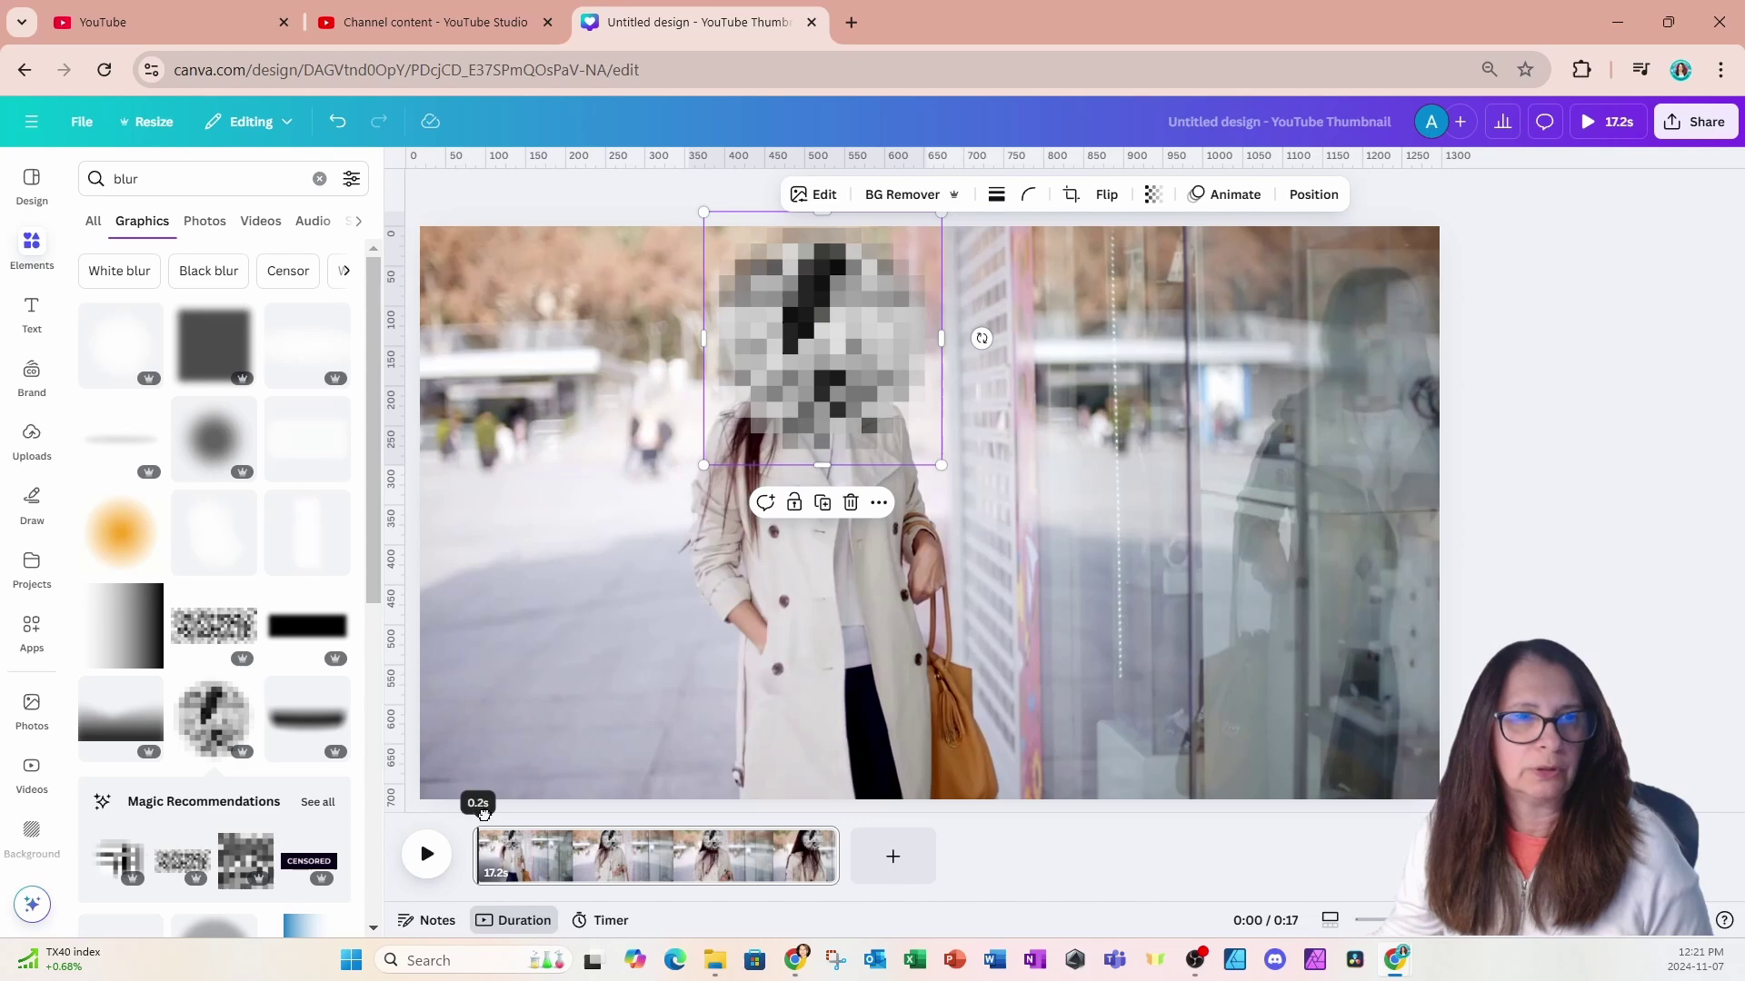
pyautogui.moveTo(480, 813)
pyautogui.mouseDown()
pyautogui.moveTo(835, 835)
pyautogui.moveTo(853, 855)
pyautogui.mouseUp()
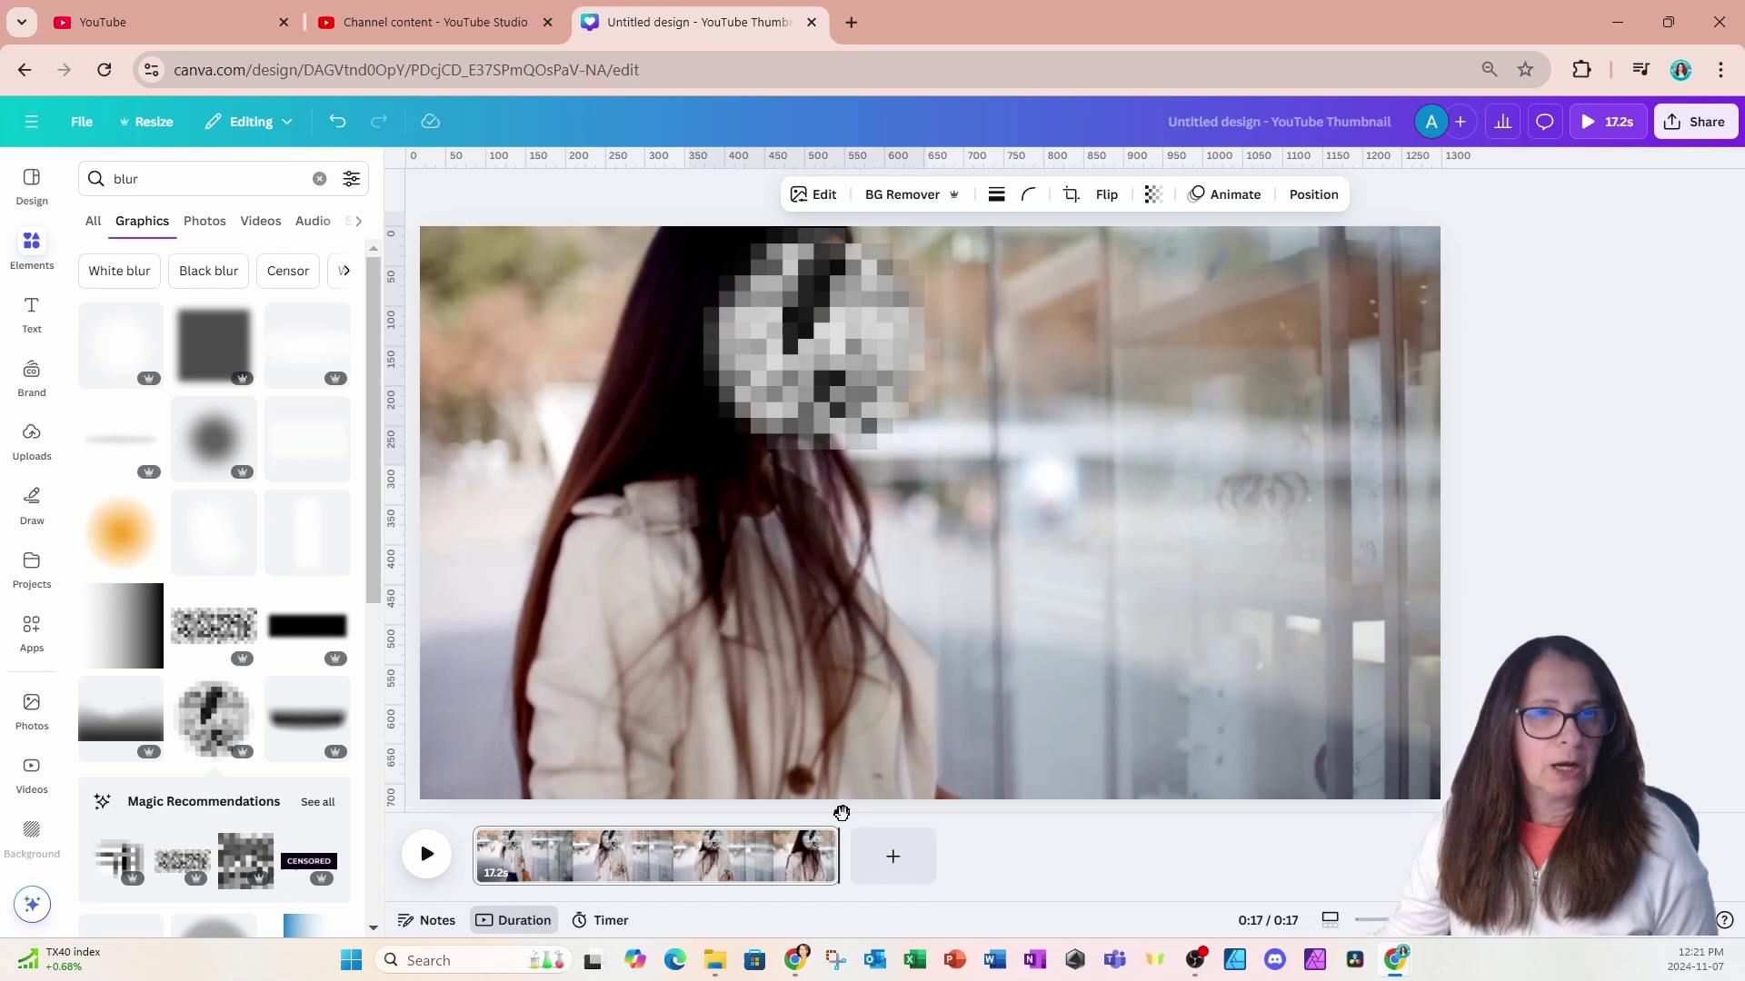
pyautogui.moveTo(841, 815); pyautogui.dragTo(472, 814)
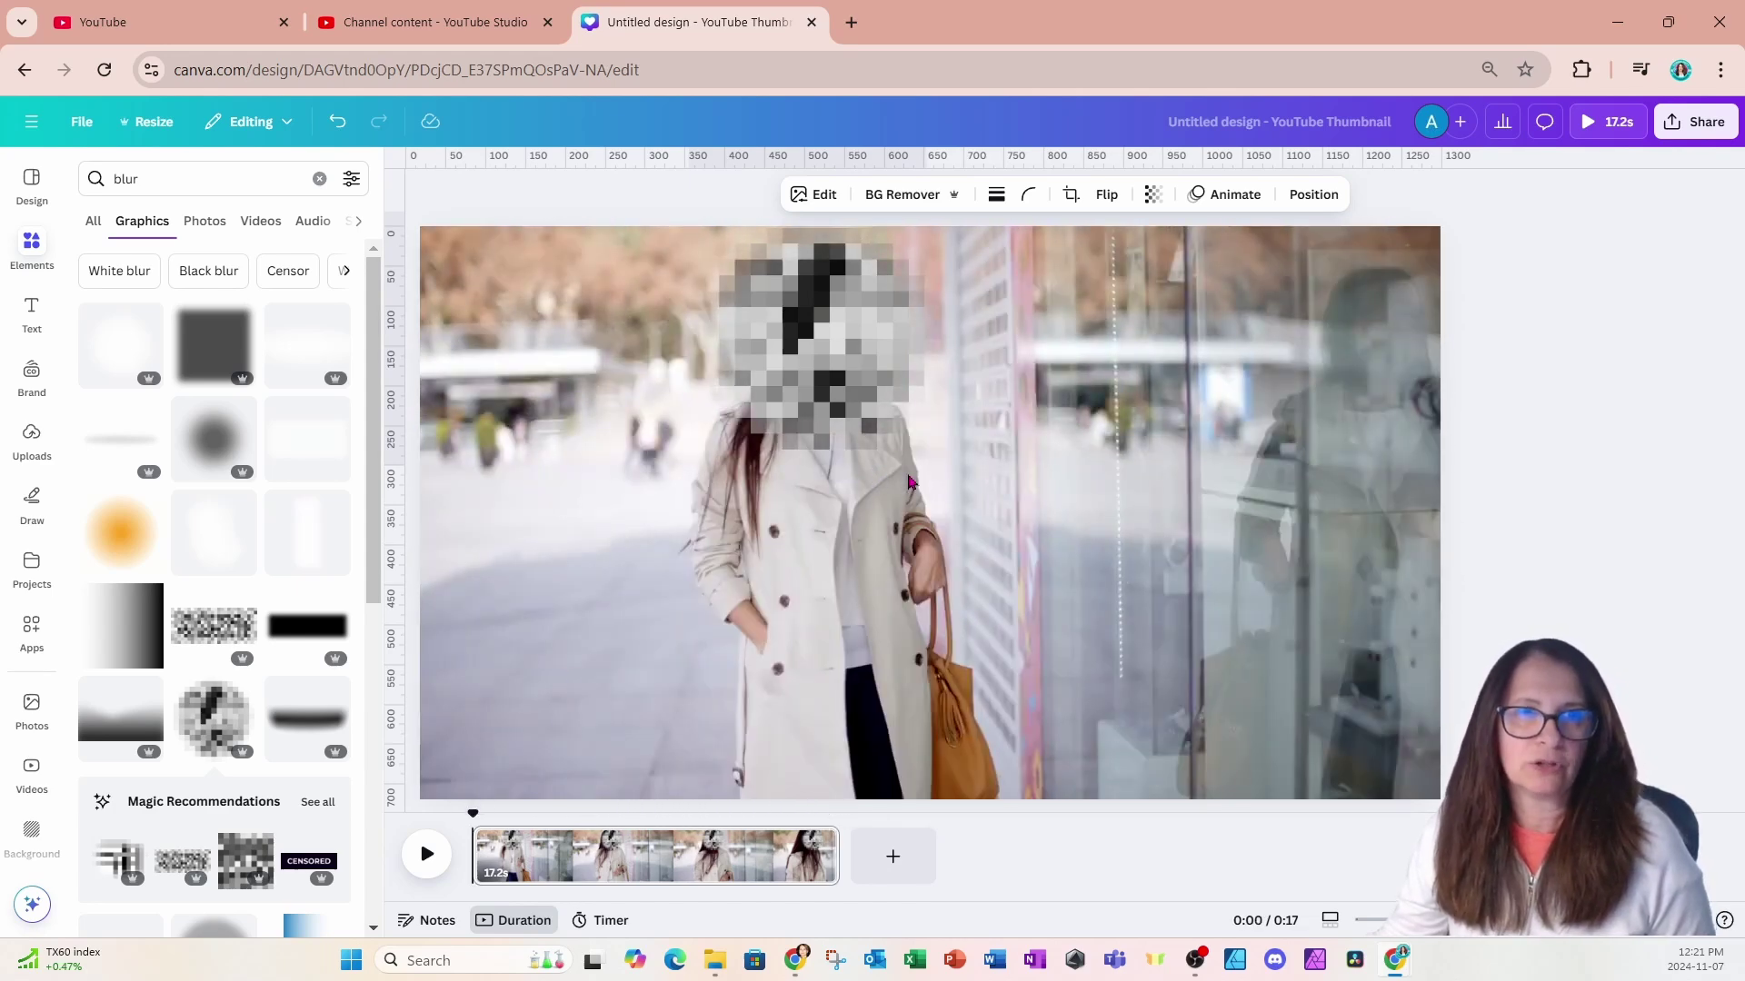
# - Trim the pixelated square inward from both corners and re-centre it on her face
pyautogui.click(850, 410)
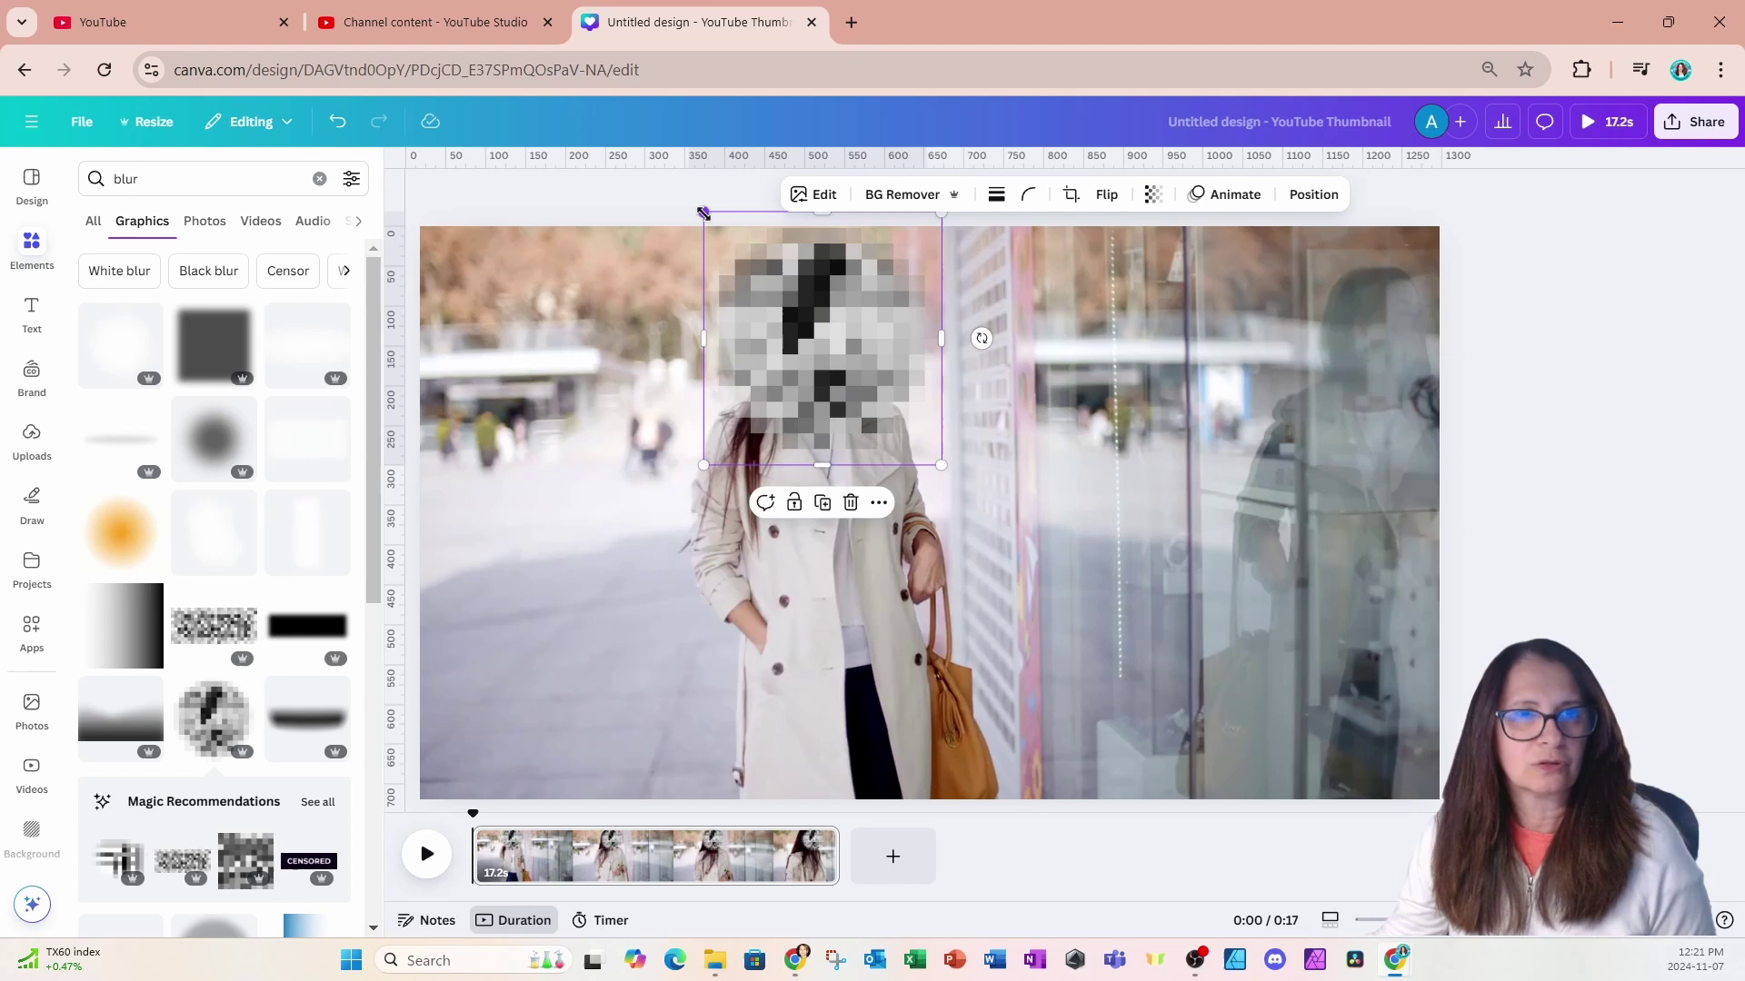
pyautogui.moveTo(706, 215); pyautogui.dragTo(737, 248)
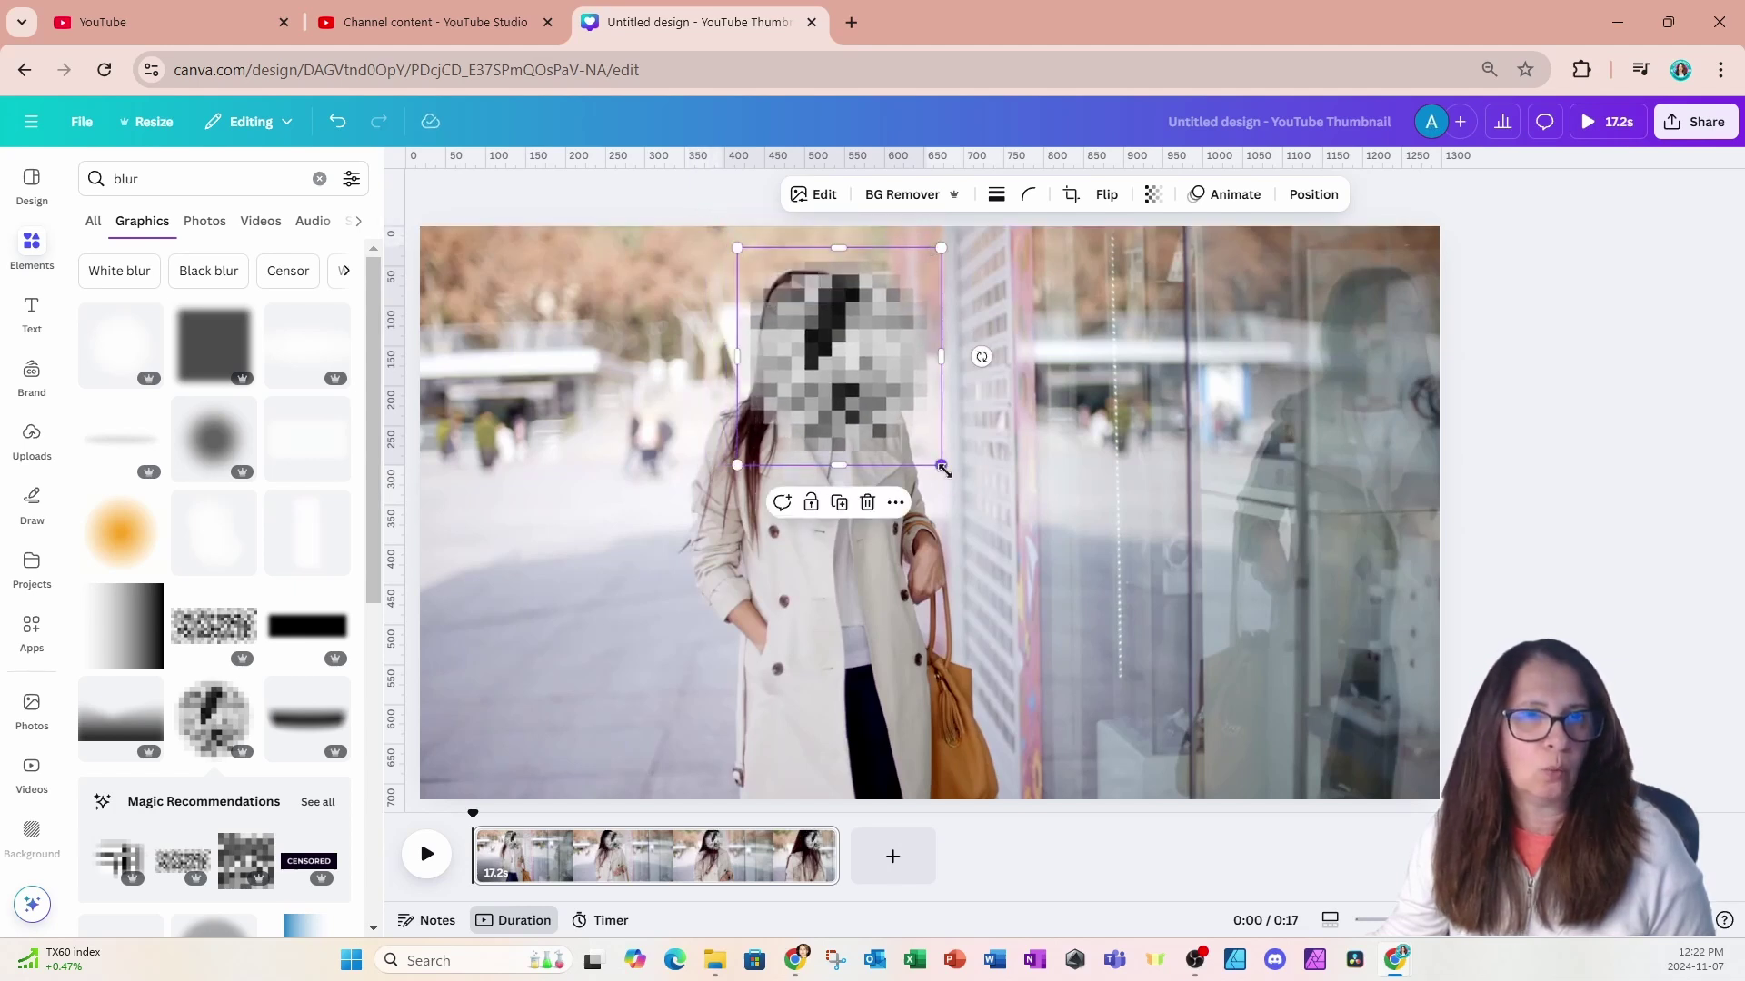
pyautogui.moveTo(942, 468); pyautogui.dragTo(932, 455)
pyautogui.moveTo(887, 390); pyautogui.dragTo(840, 362)
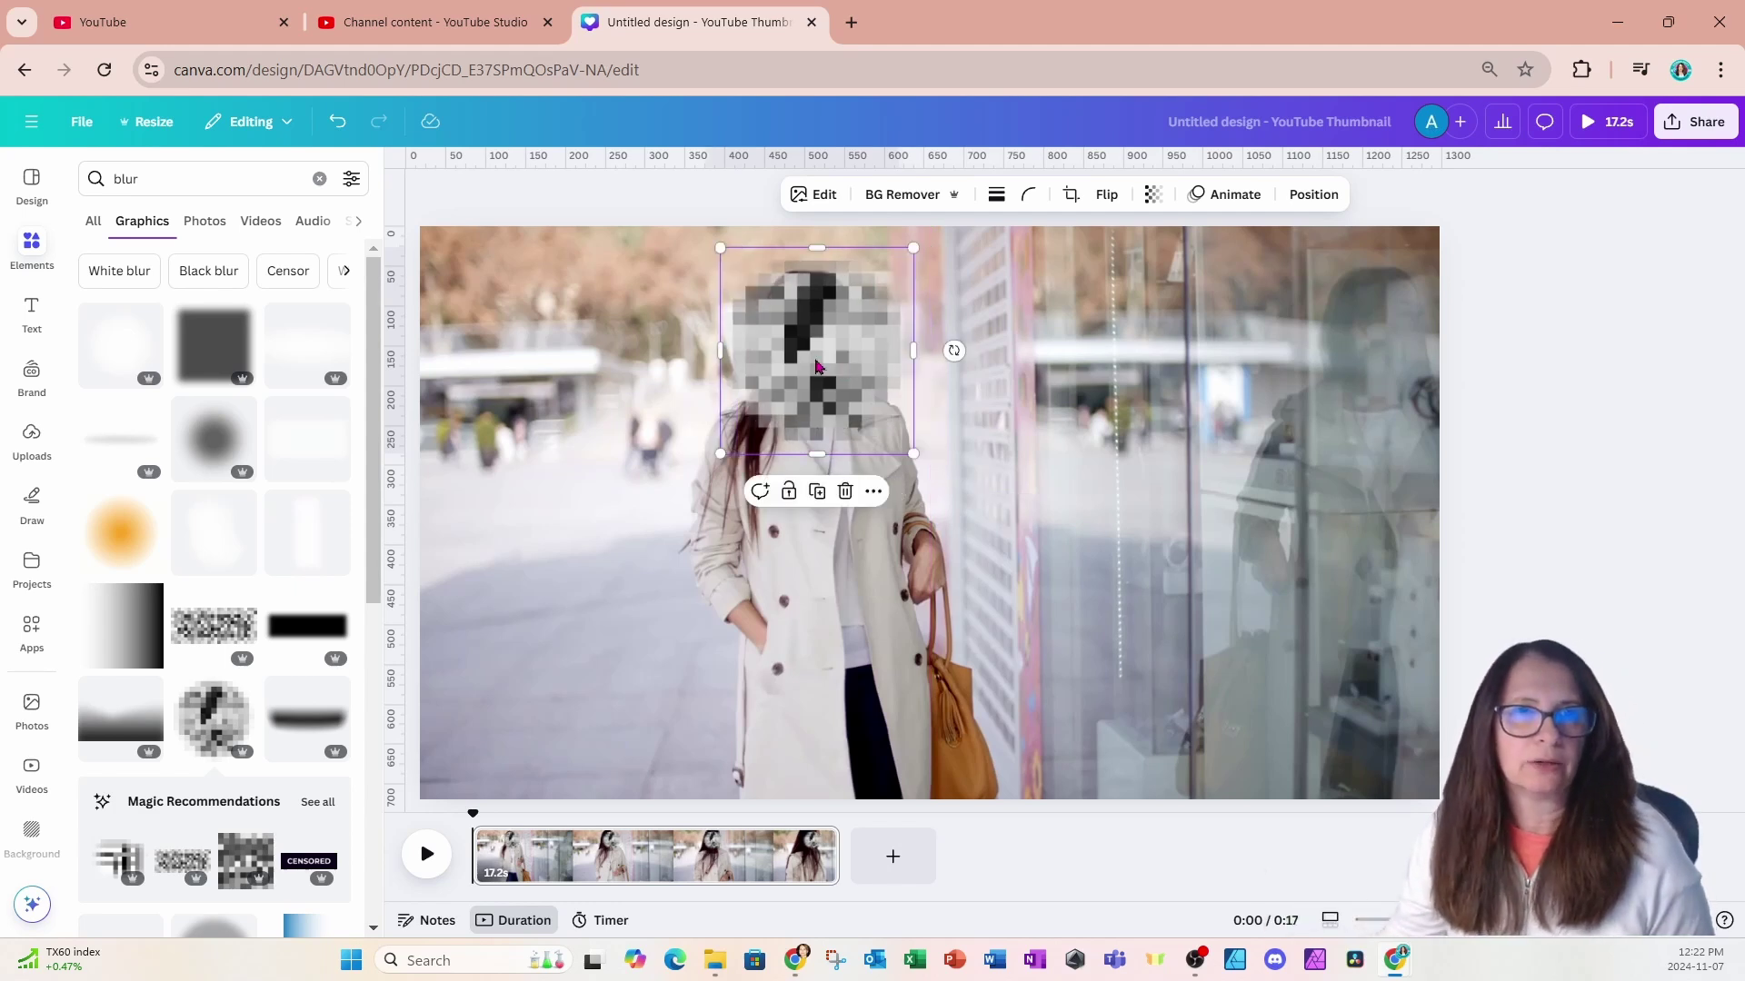
# - Record a custom animation path moving the censor rightward along her face
pyautogui.click(1234, 194)
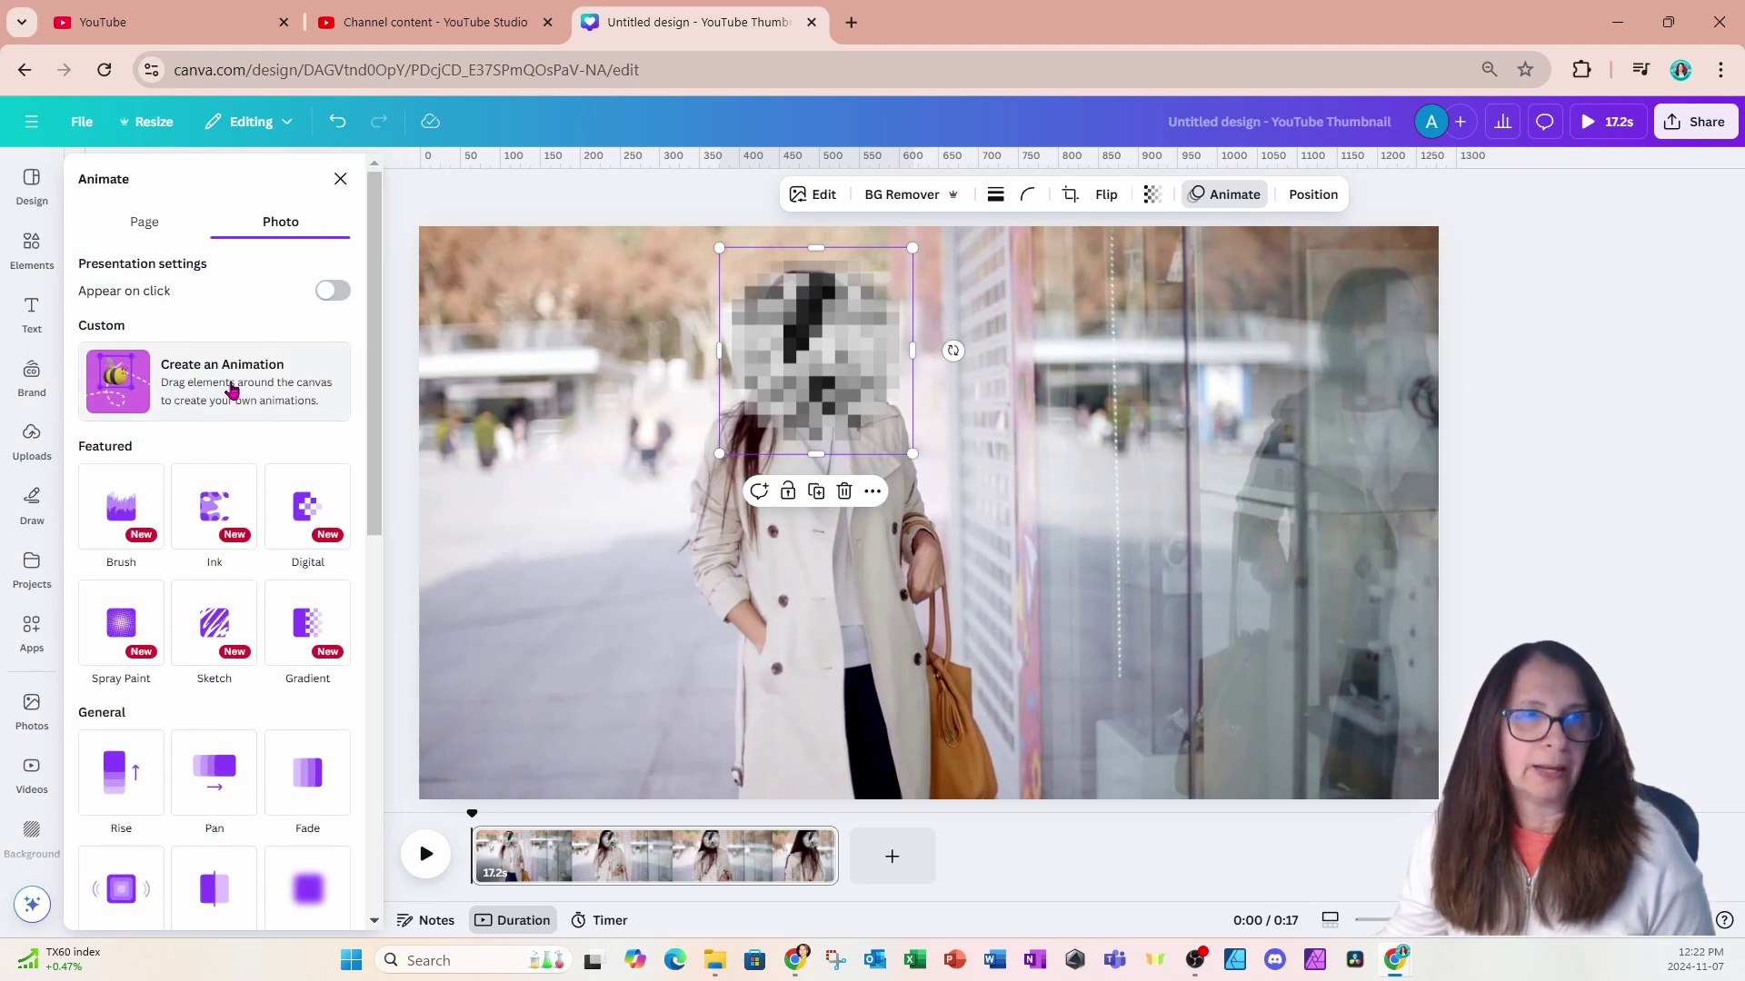
pyautogui.click(232, 392)
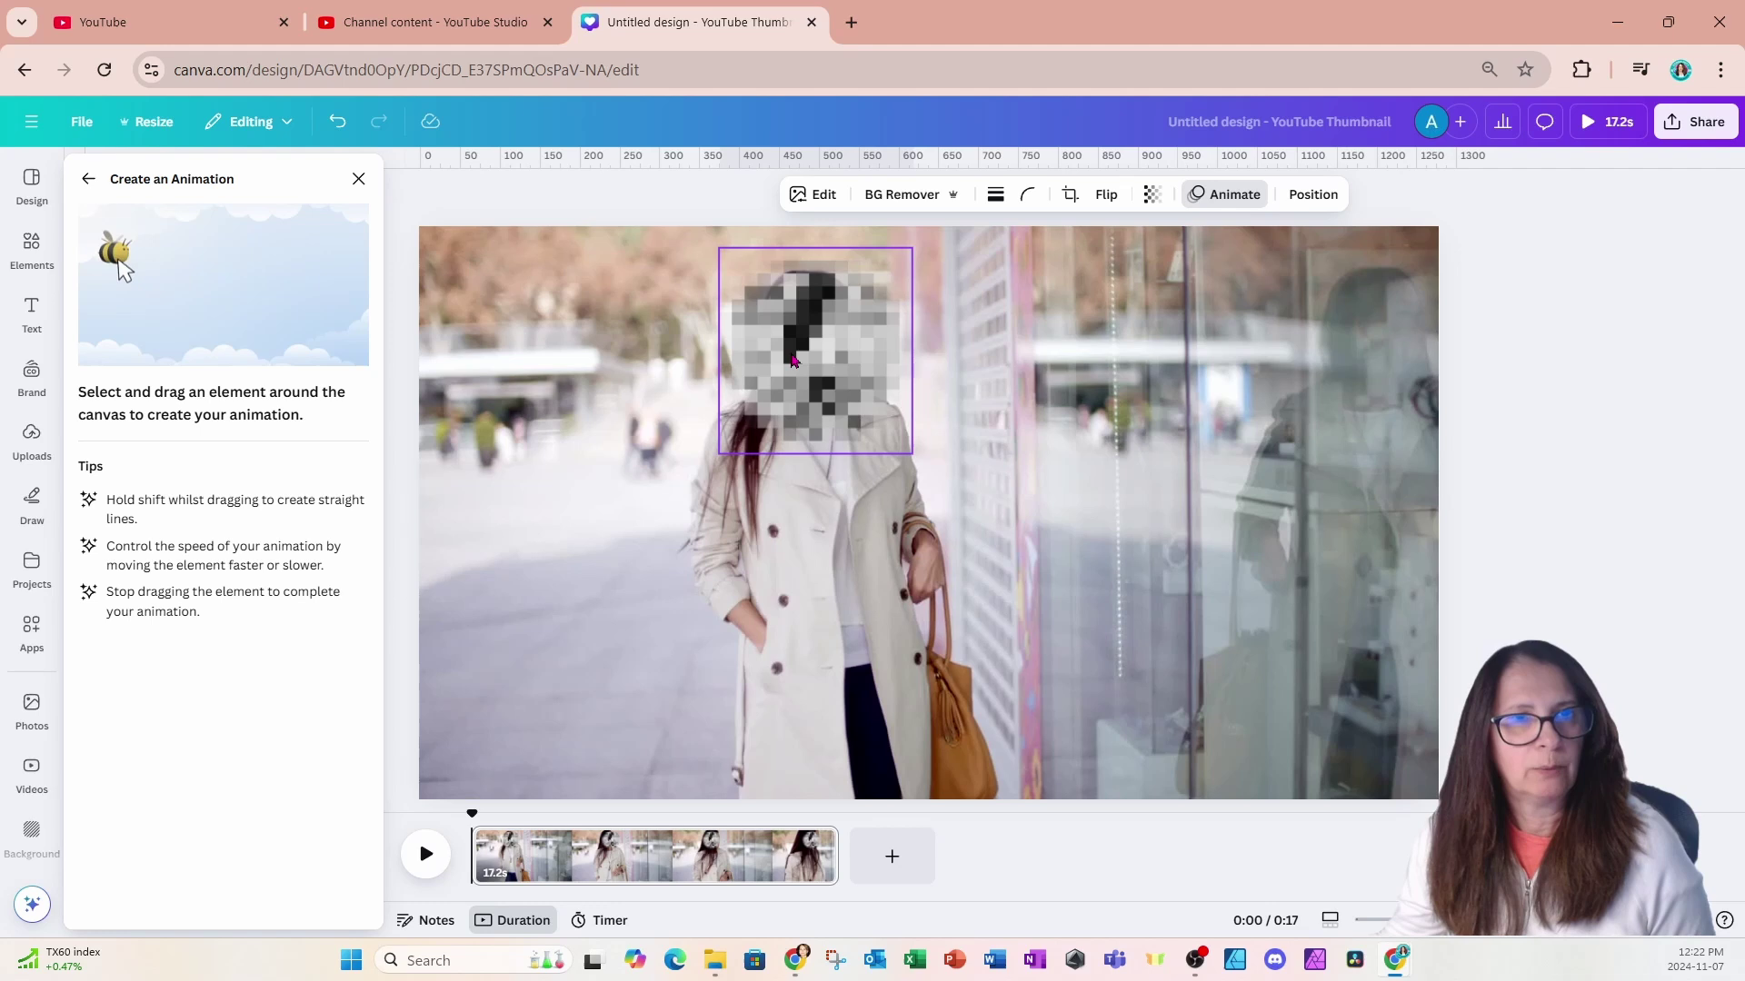
pyautogui.moveTo(793, 360); pyautogui.dragTo(812, 360)
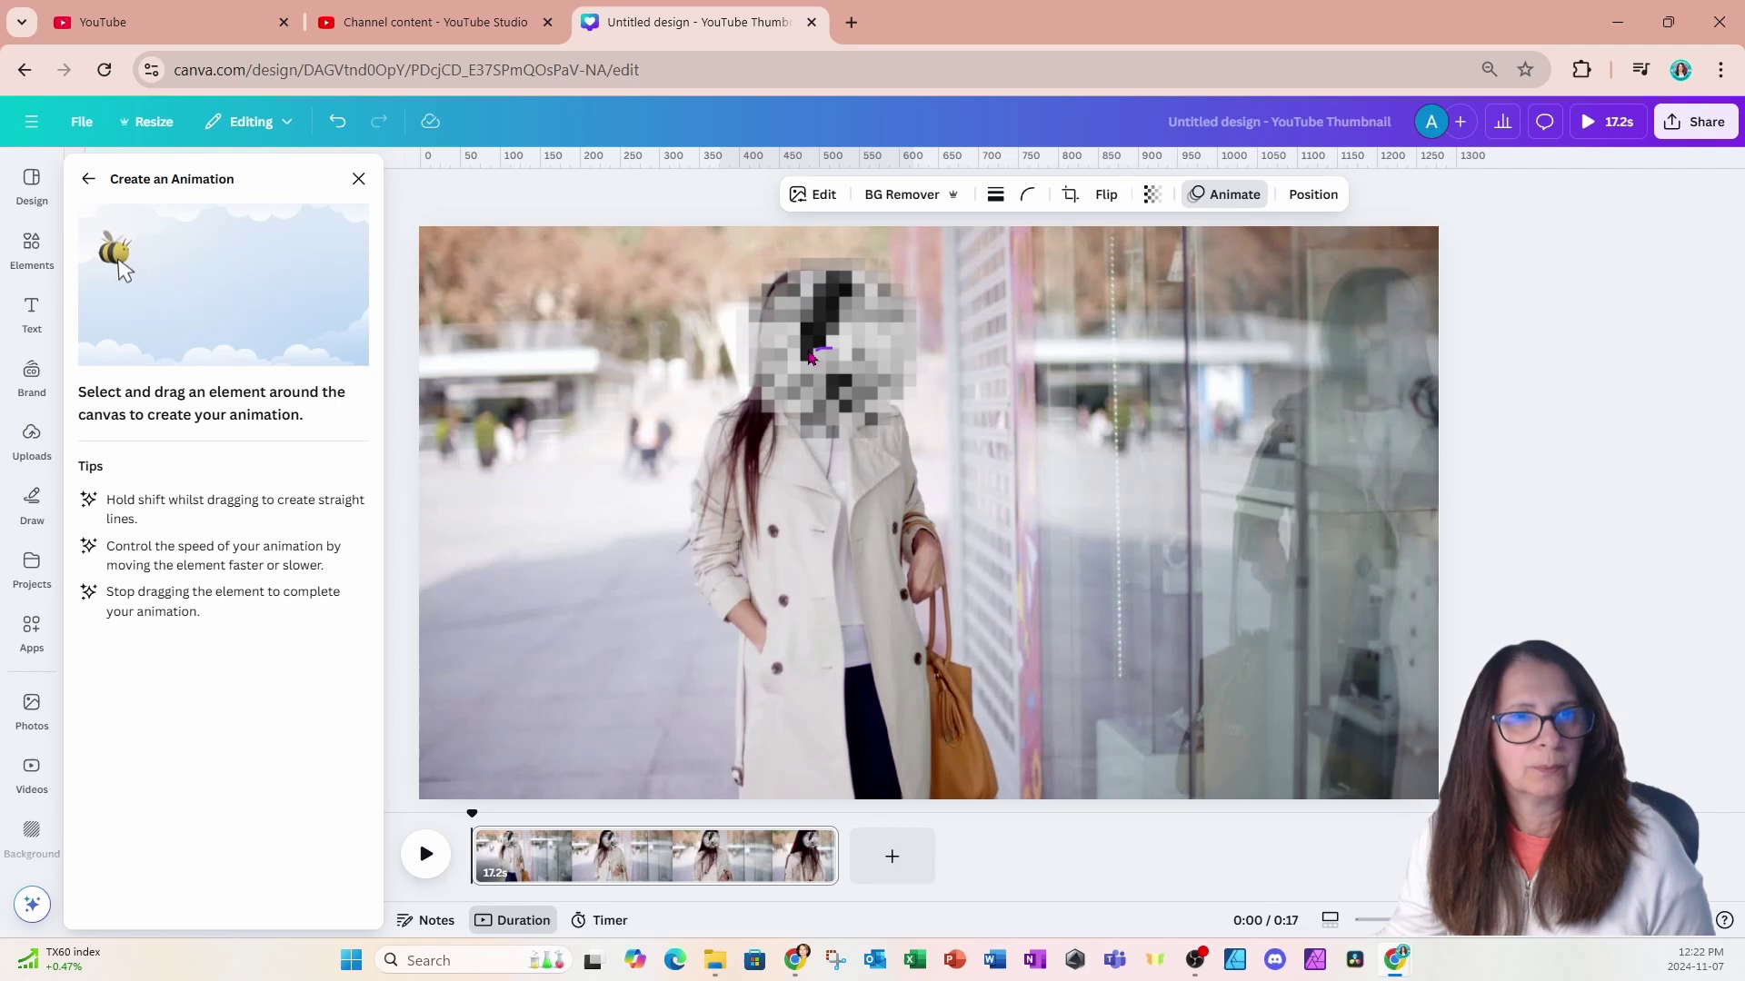
pyautogui.moveTo(811, 358); pyautogui.dragTo(841, 359)
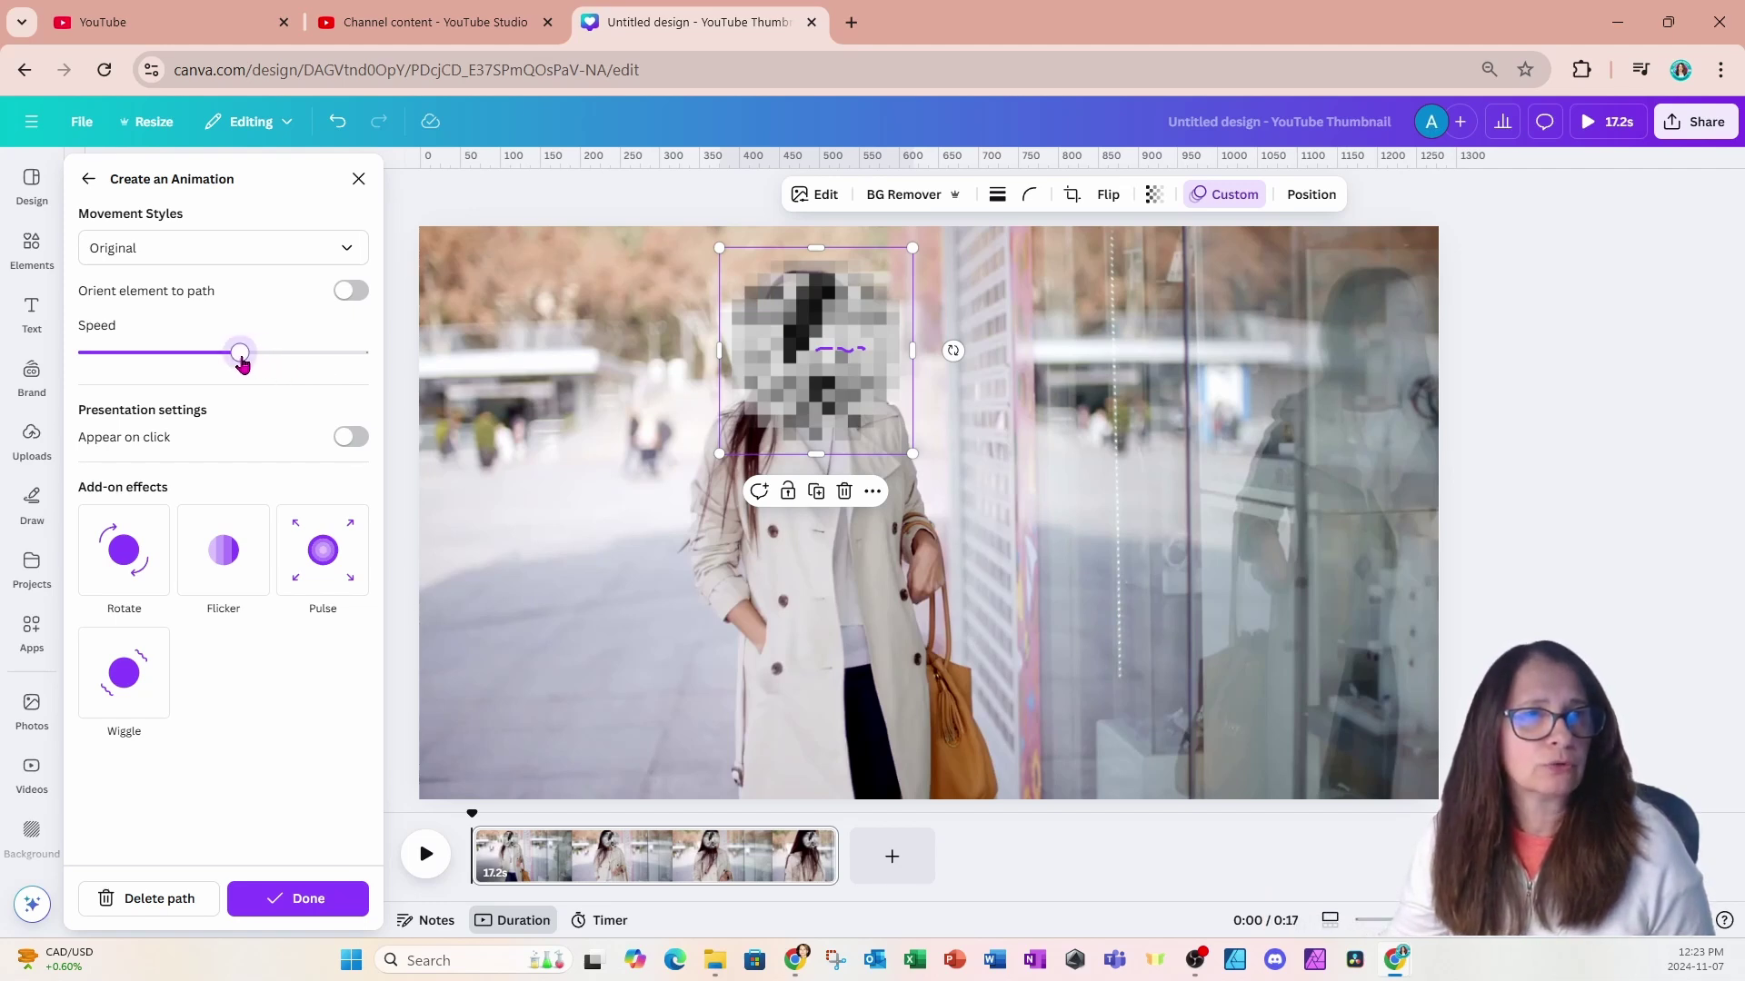
# - Lower the animation speed, preview playback with the video, and finish the animation
pyautogui.moveTo(223, 355); pyautogui.dragTo(183, 355)
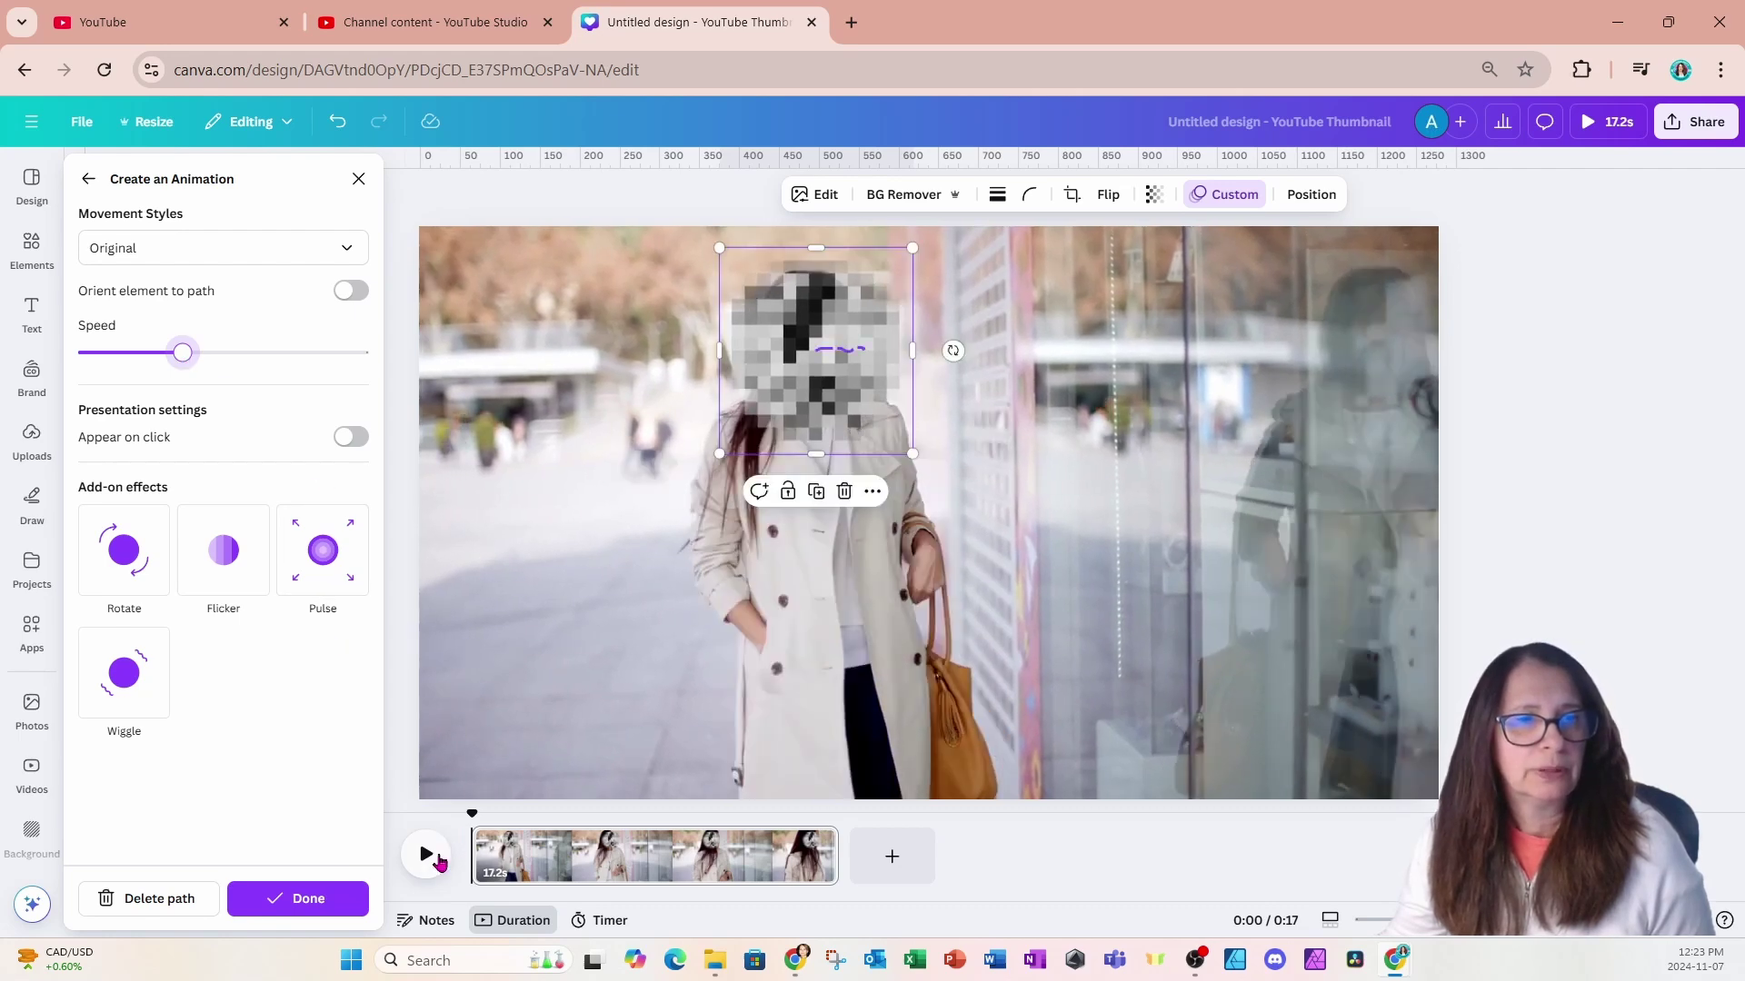
pyautogui.click(428, 856)
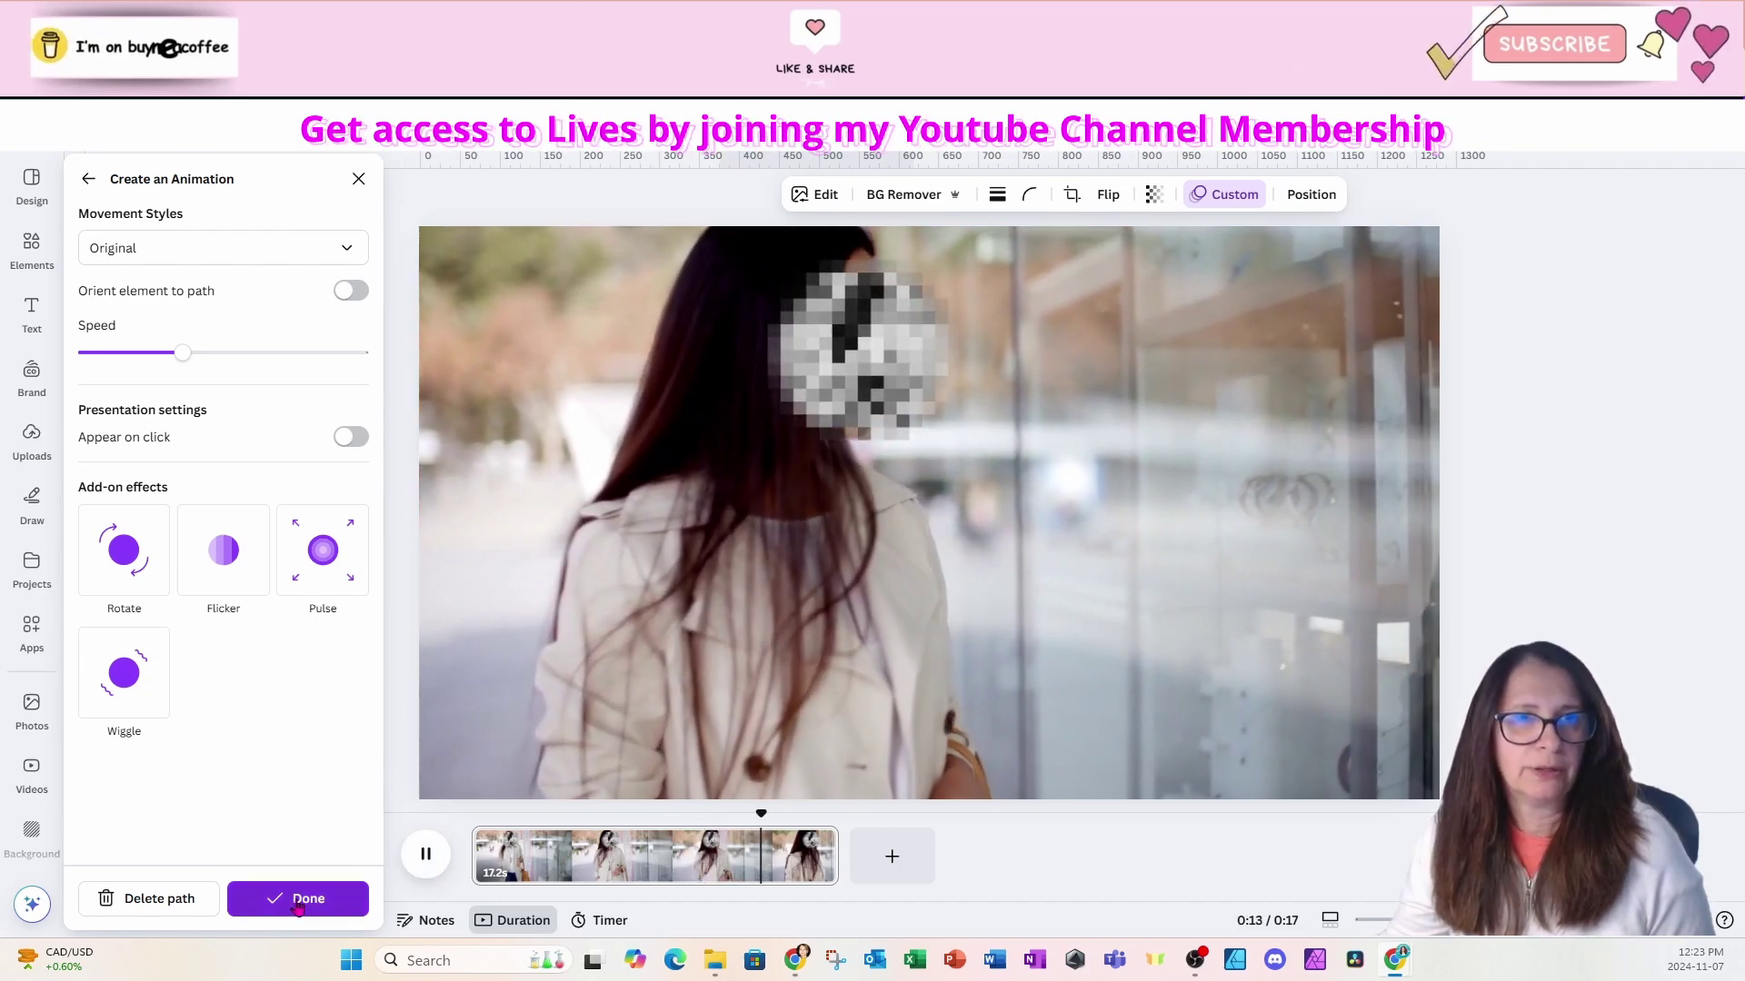
pyautogui.click(295, 906)
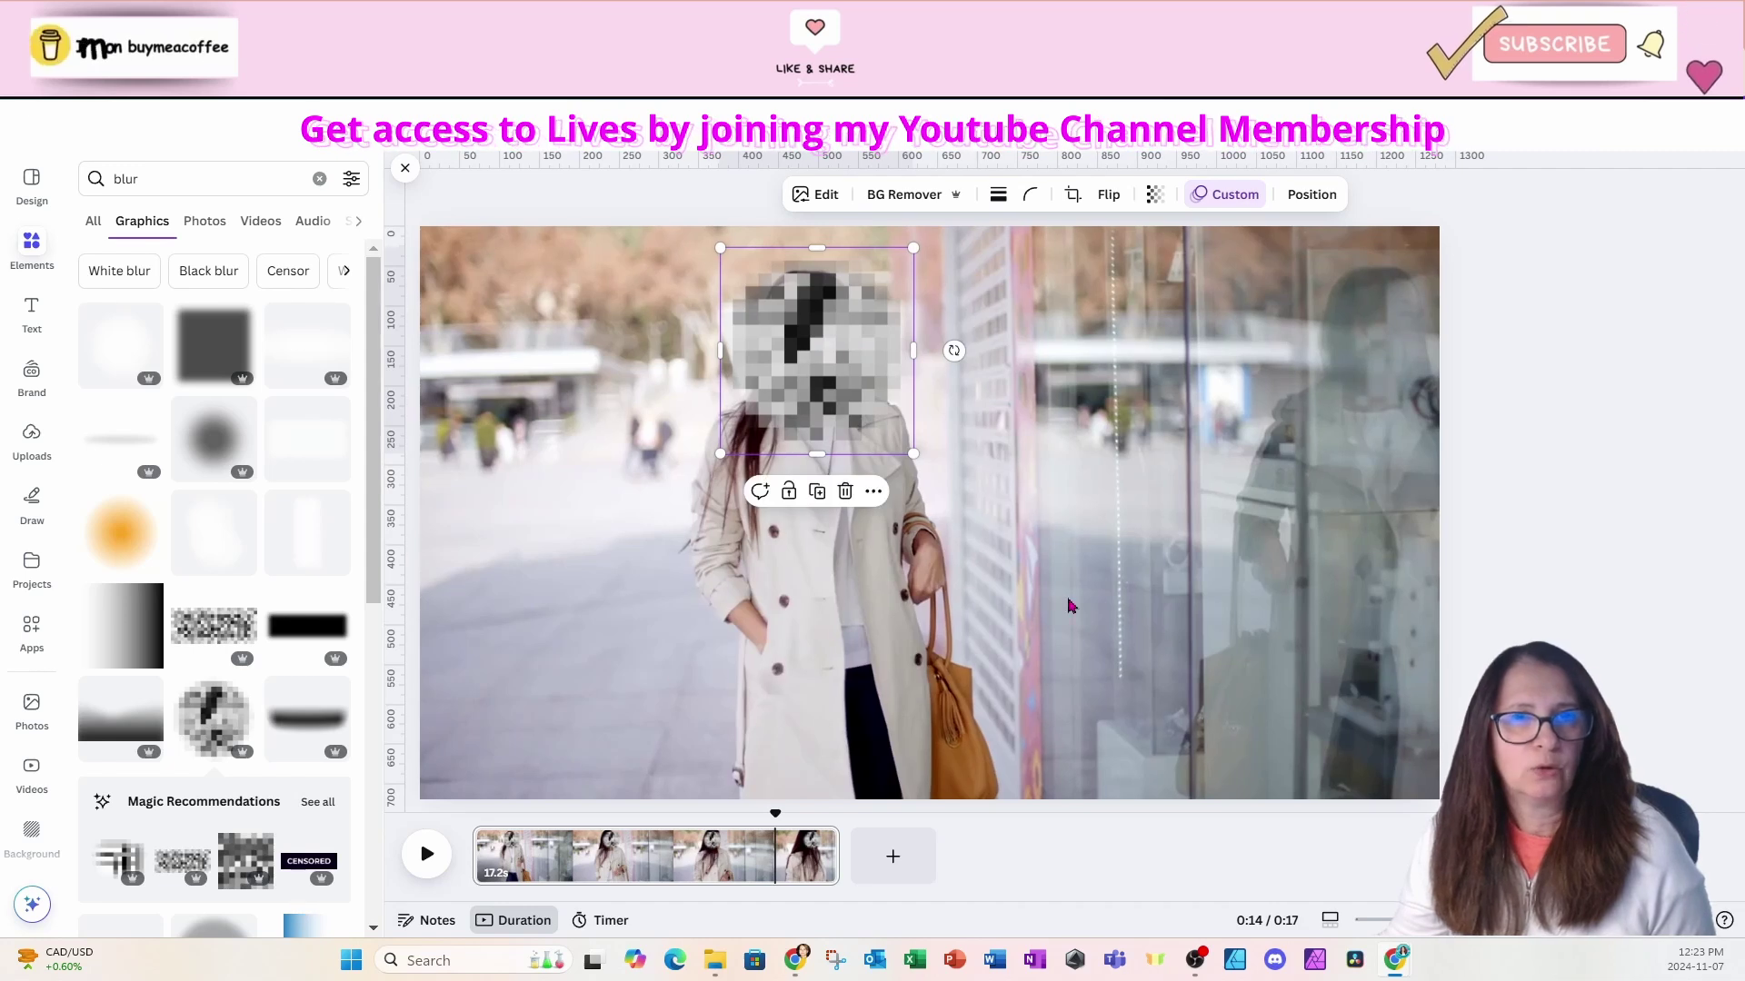